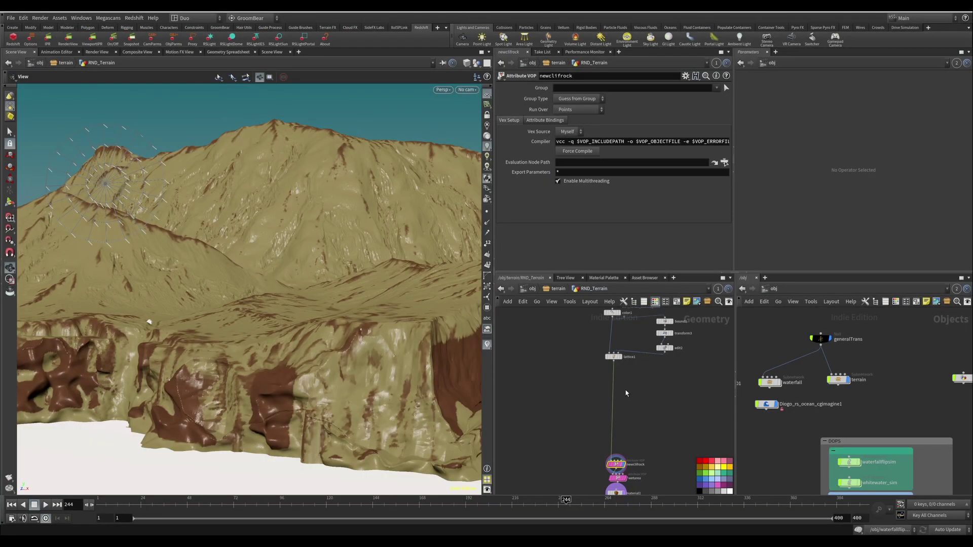
Insert a Labs Mesh Sharpen node after lattice1 in the terrain network.
left_click_drag(304, 324, 279, 225)
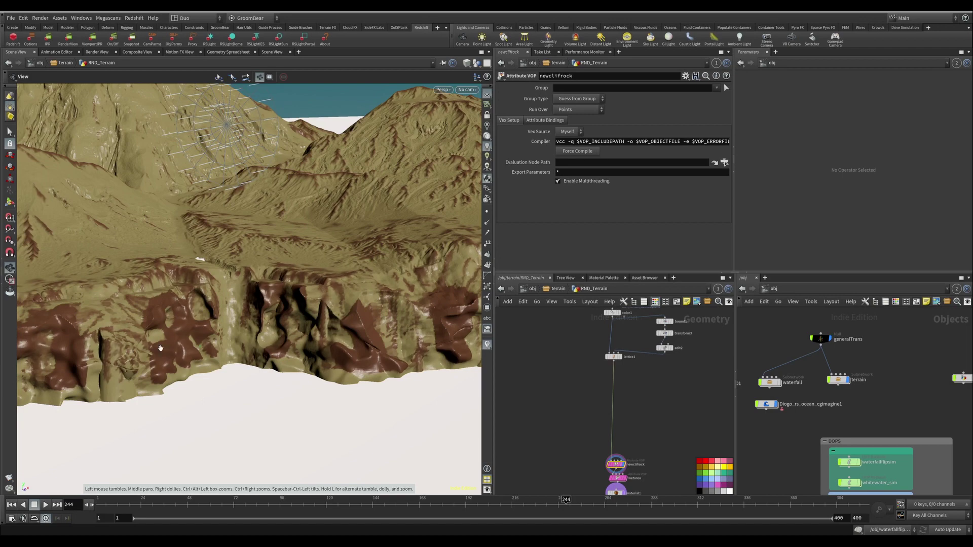
left_click_drag(132, 341, 145, 340)
left_click_drag(159, 387, 319, 320)
left_click_drag(178, 388, 292, 290)
middle_click_drag(633, 390, 631, 394)
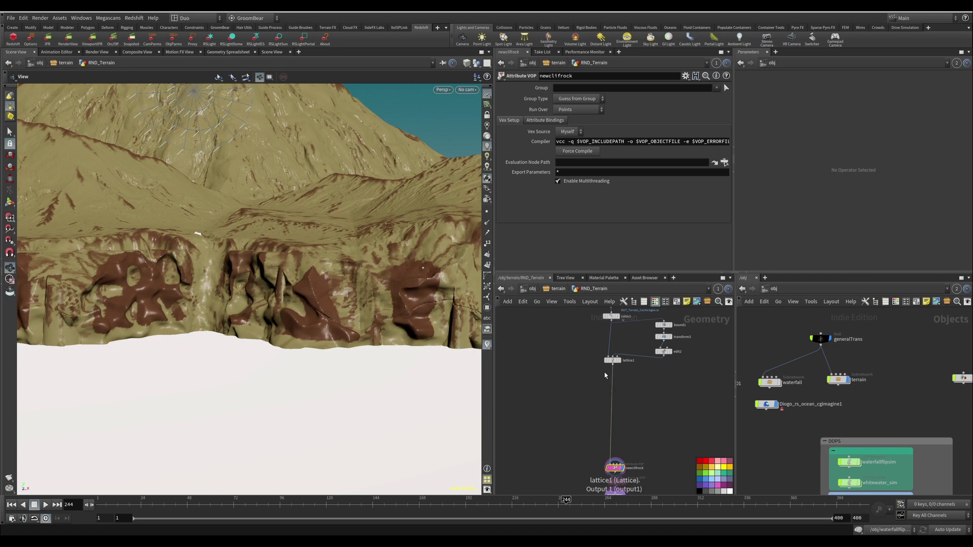
left_click_drag(241, 279, 265, 275)
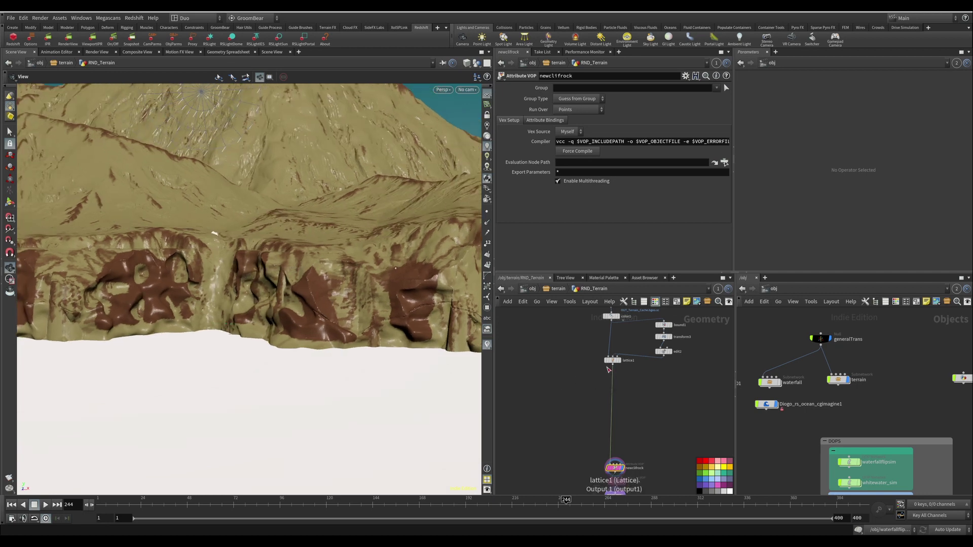
key("Tab")
type("s")
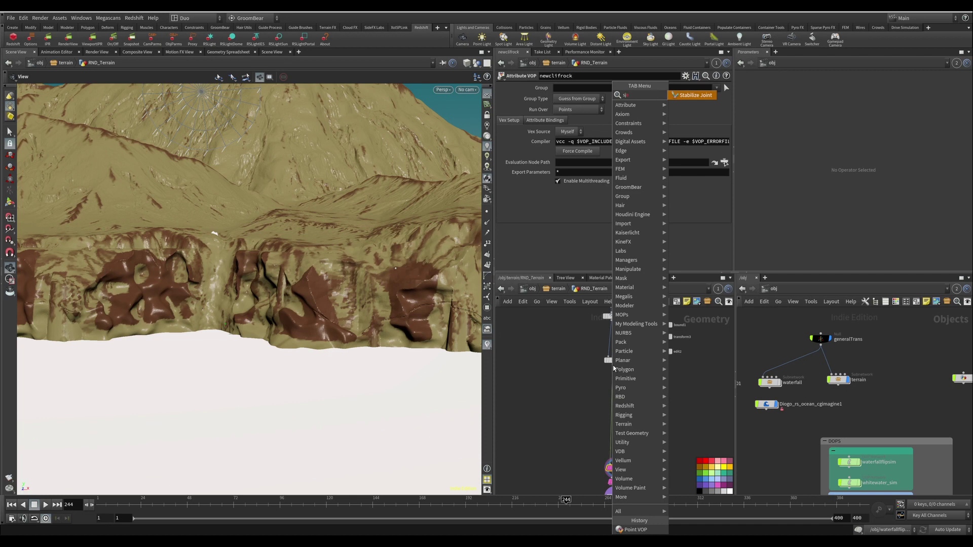
type("har")
key("Return")
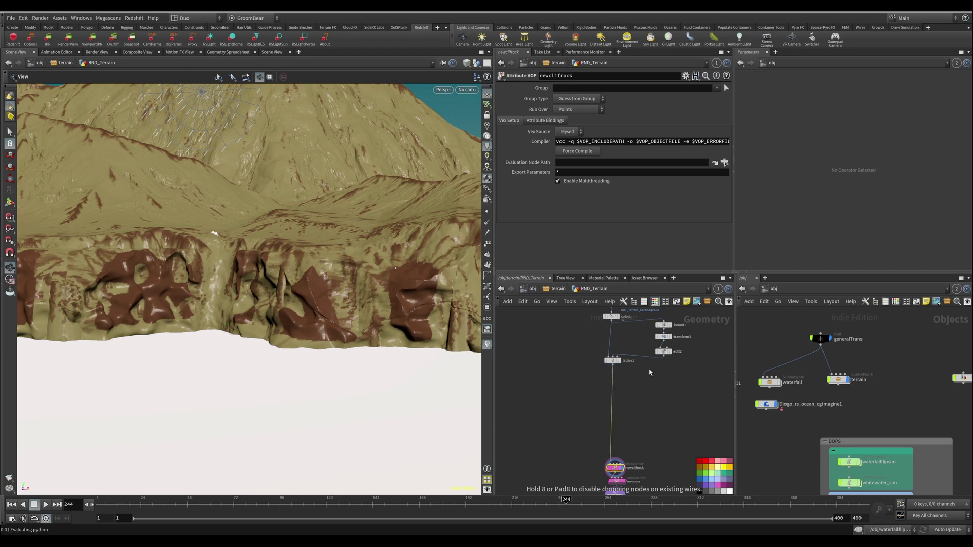
left_click(604, 378)
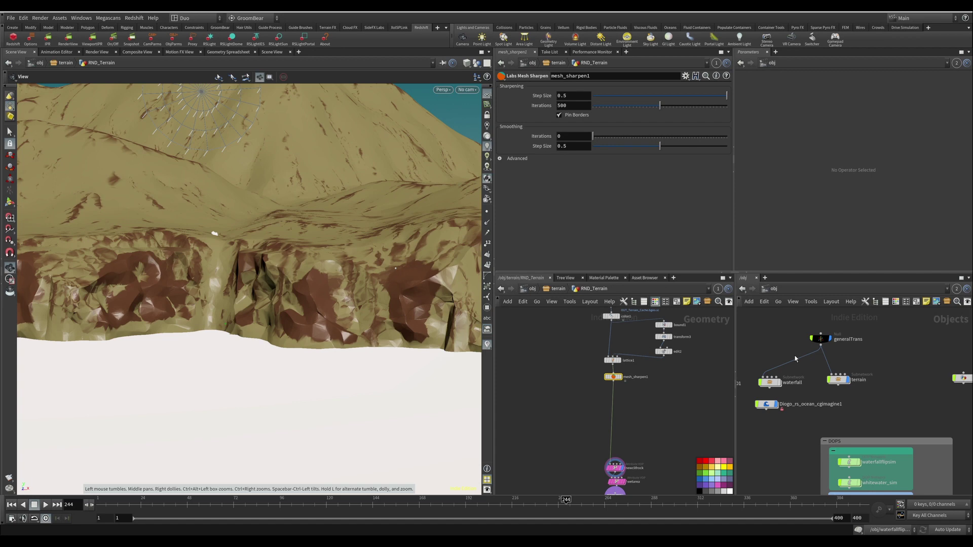
left_click_drag(614, 377, 613, 385)
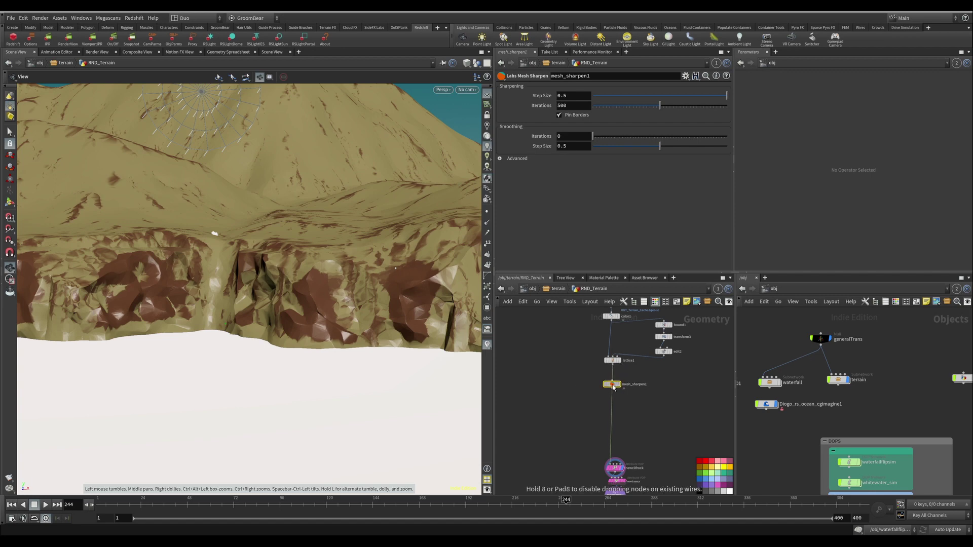
Examine the sharpened terrain's mesh in Flat Wire Shaded display and set the viewport to Flat Shaded.
left_click_drag(284, 360, 328, 307)
left_click_drag(405, 331, 446, 81)
left_click(466, 63)
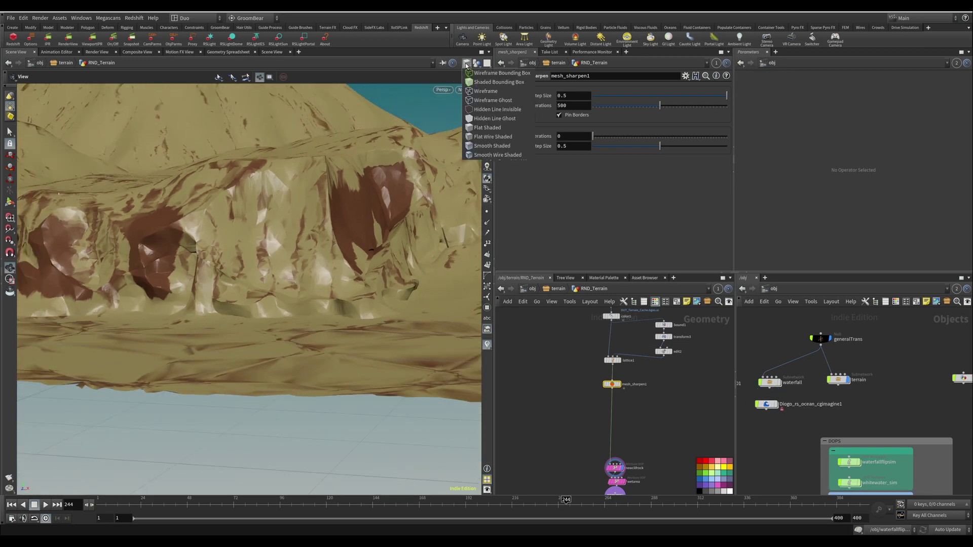
left_click(491, 137)
left_click_drag(276, 282, 191, 269)
mouse_move(301, 259)
left_mouse_down()
mouse_move(360, 257)
mouse_move(337, 296)
mouse_move(405, 285)
mouse_move(278, 278)
mouse_move(218, 288)
mouse_move(249, 355)
mouse_move(254, 338)
mouse_move(302, 393)
mouse_move(266, 394)
mouse_move(256, 406)
mouse_move(289, 269)
left_mouse_up()
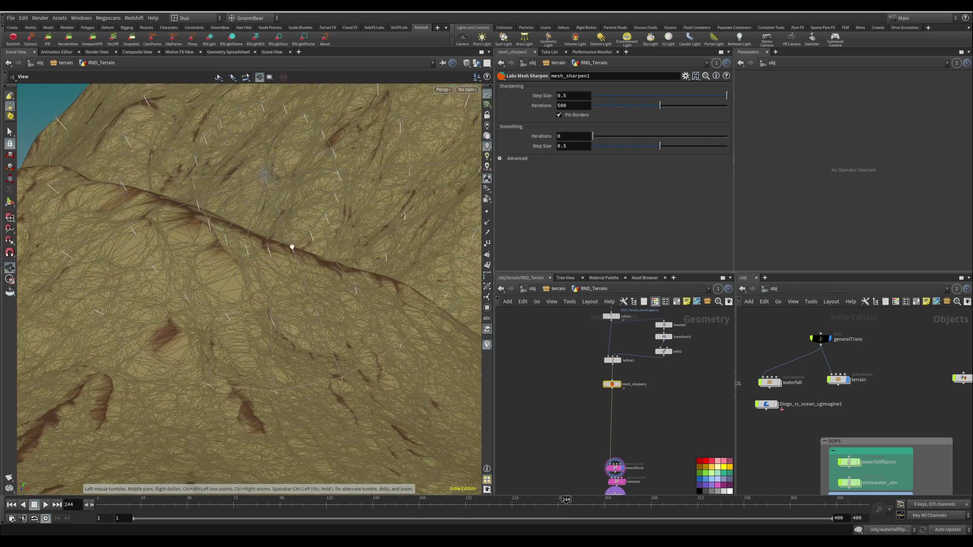
left_click(467, 63)
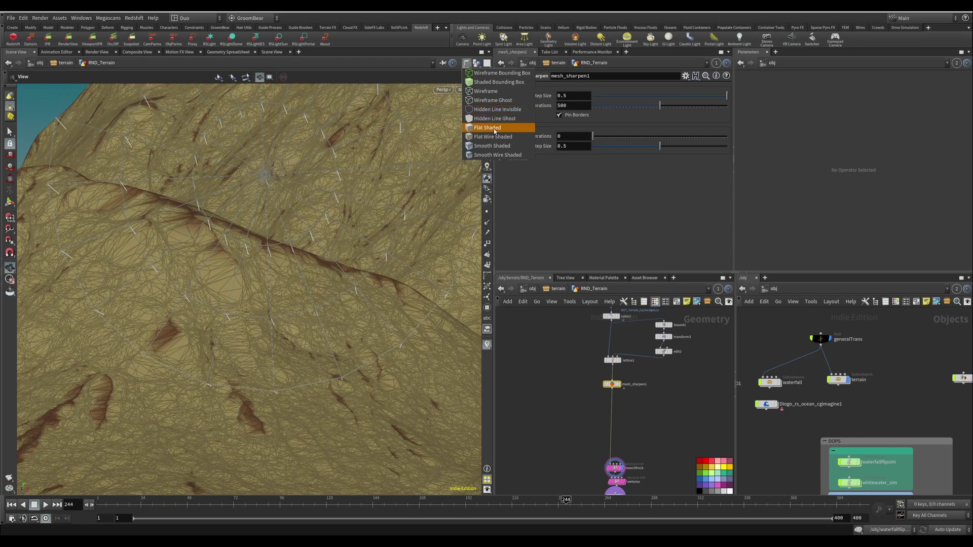
left_click(494, 129)
mouse_move(320, 302)
left_mouse_down()
mouse_move(202, 374)
mouse_move(547, 420)
left_mouse_up()
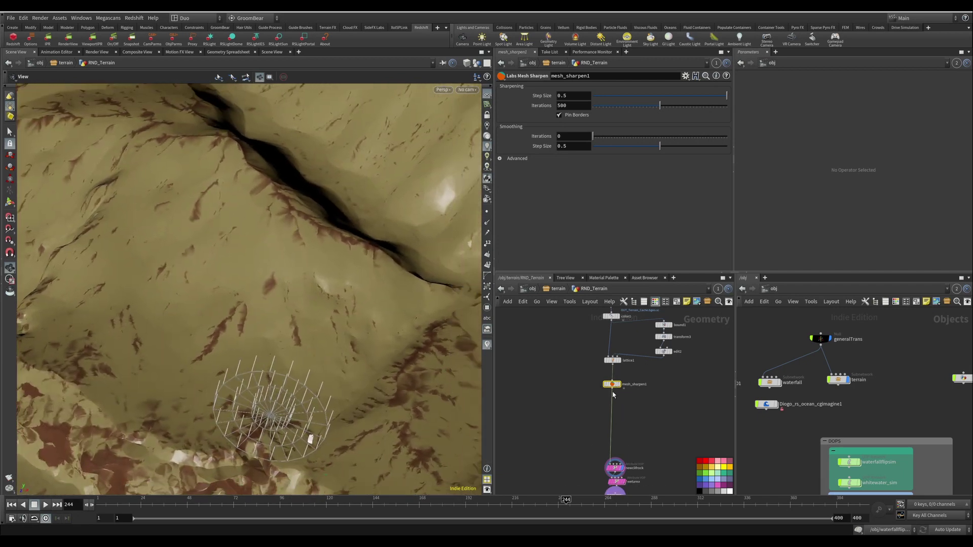
Compare the terrain with the Mesh Sharpen node bypassed and active, and inspect the node's Advanced settings.
left_click_drag(612, 384, 611, 387)
left_click(601, 379)
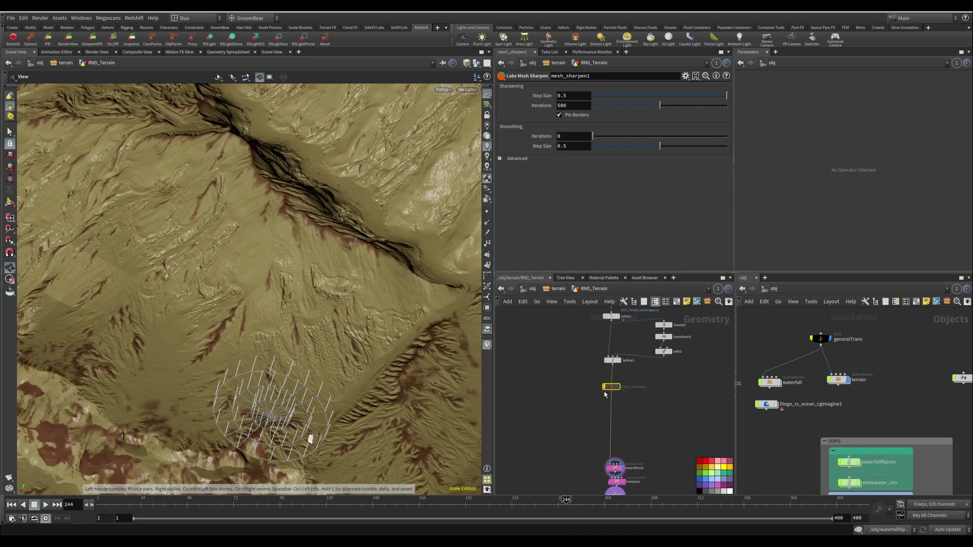
left_click_drag(612, 388, 621, 392)
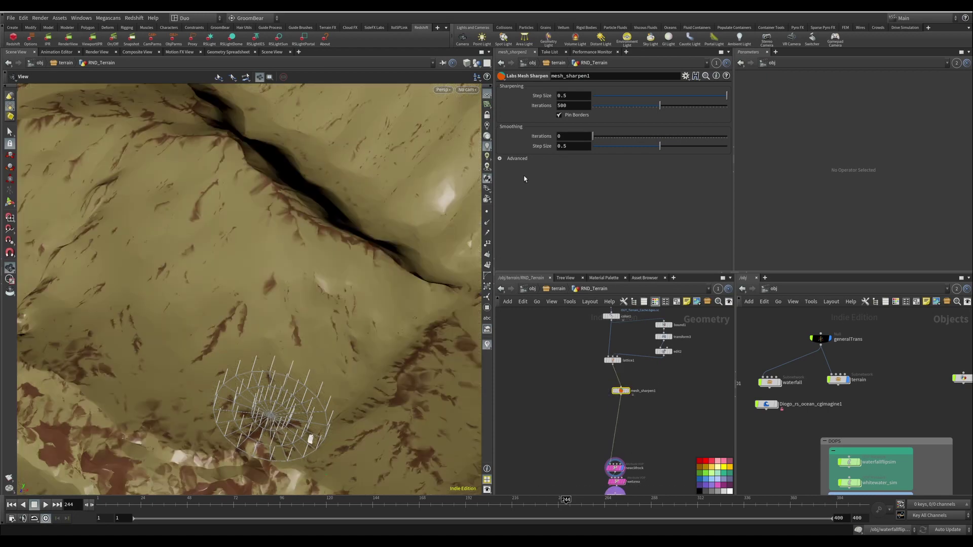
left_click(500, 158)
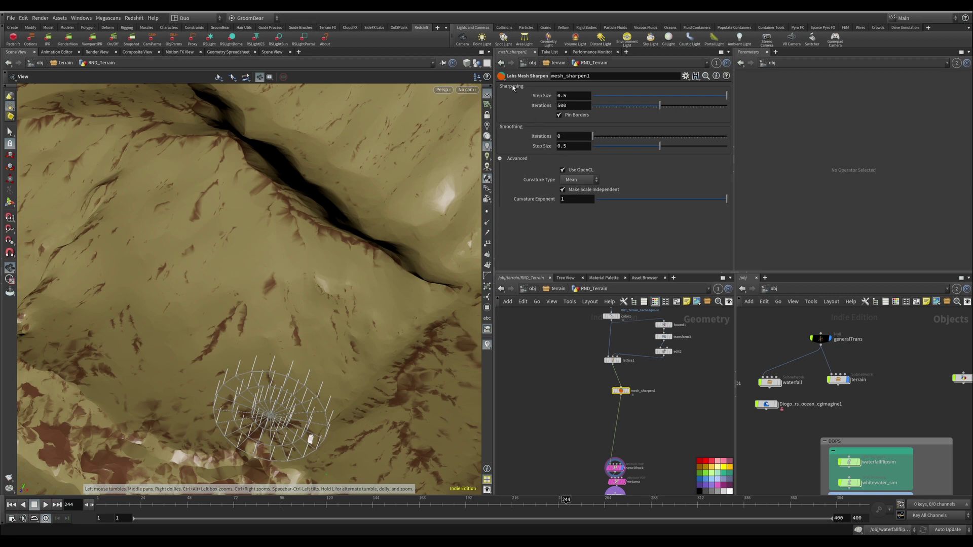
left_click_drag(405, 290, 355, 314)
scroll(247, 302, "up", 5)
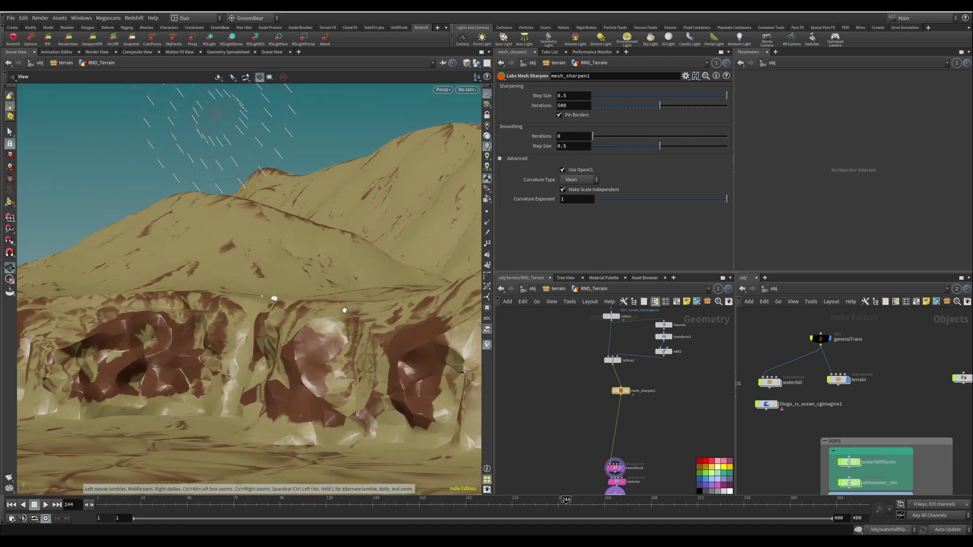
left_click_drag(186, 373, 224, 266)
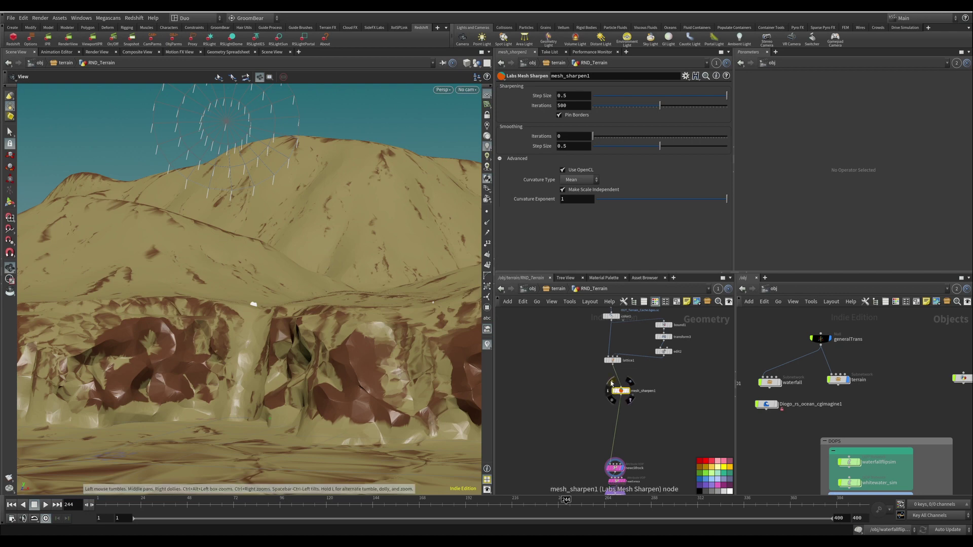
left_click_drag(615, 394, 613, 394)
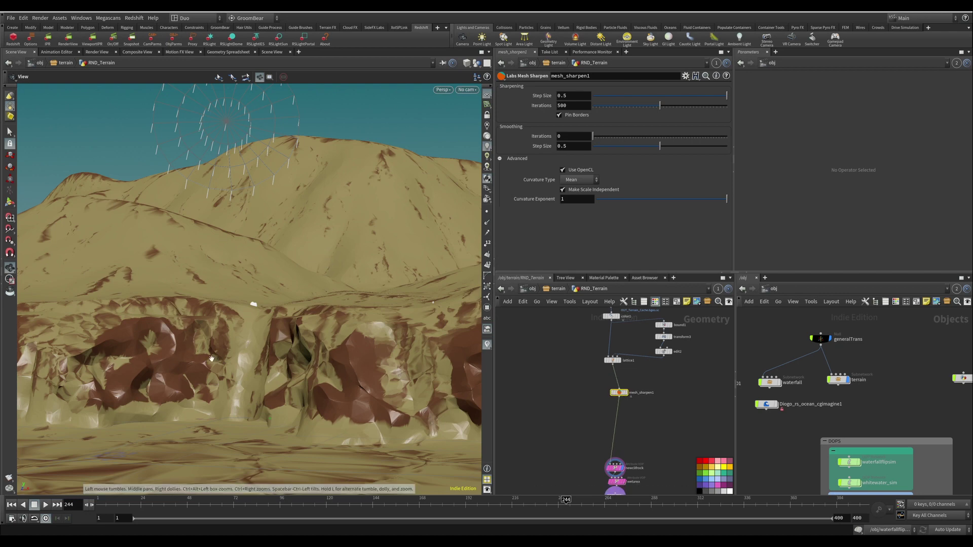
left_click_drag(281, 381, 338, 355)
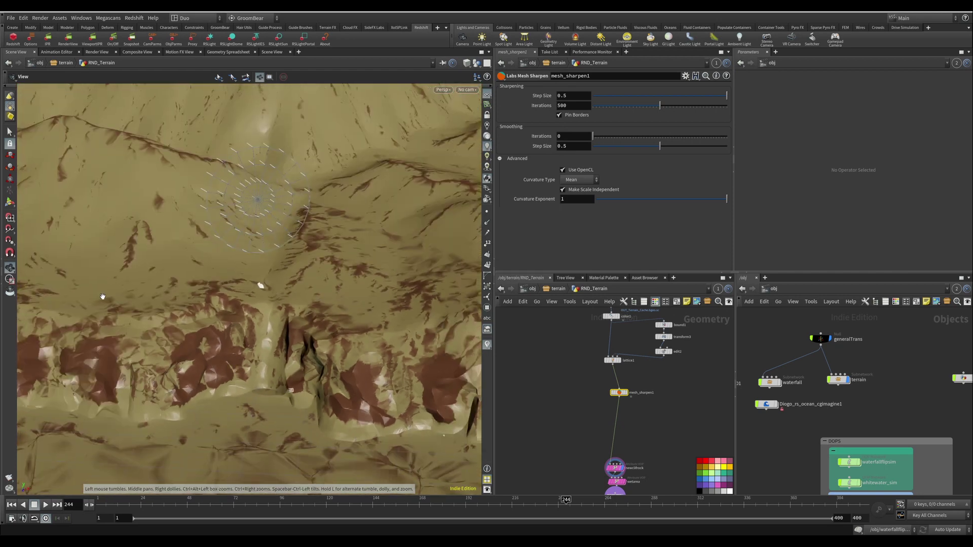
Insert a Point VOP between lattice1 and mesh_sharpen1 and go inside its VEX network.
left_click_drag(623, 389, 611, 413)
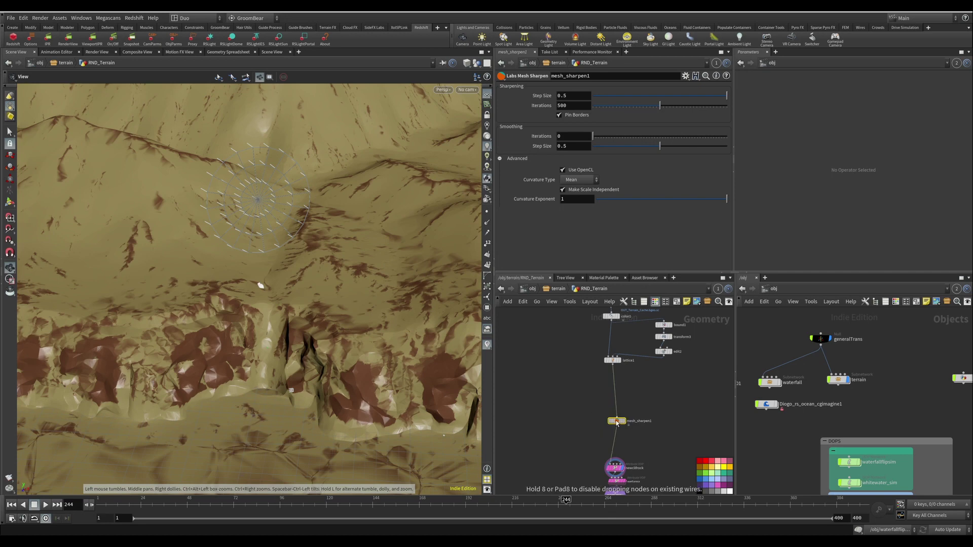
key("Tab")
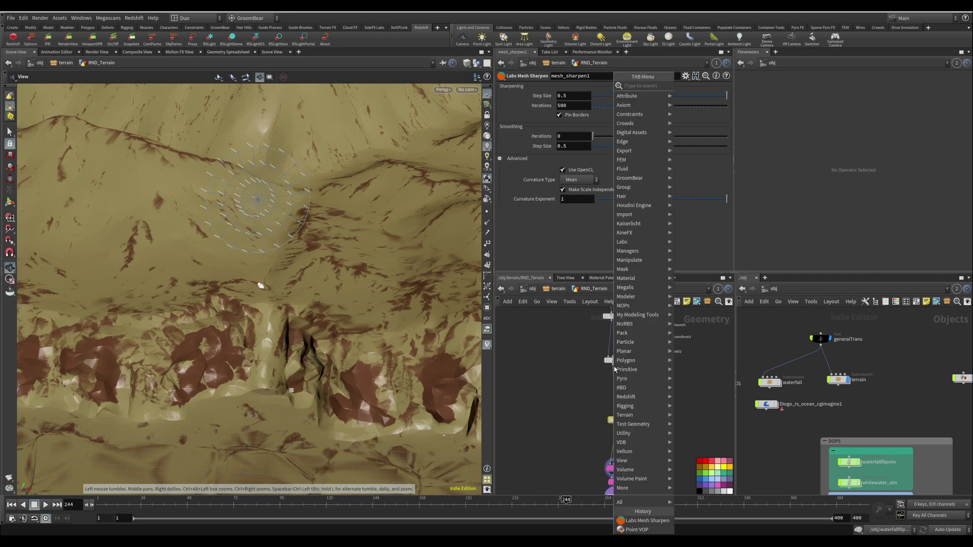
type("poinv")
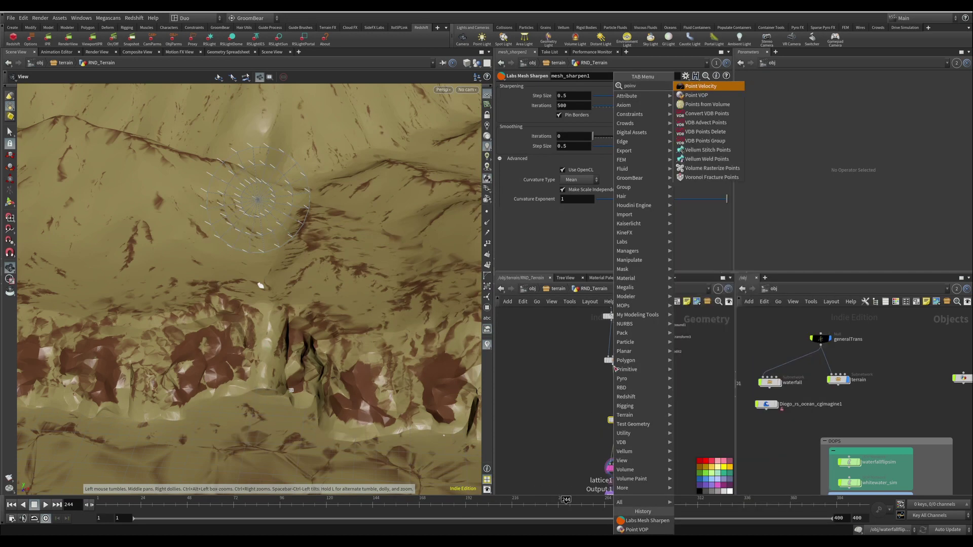
key("Return")
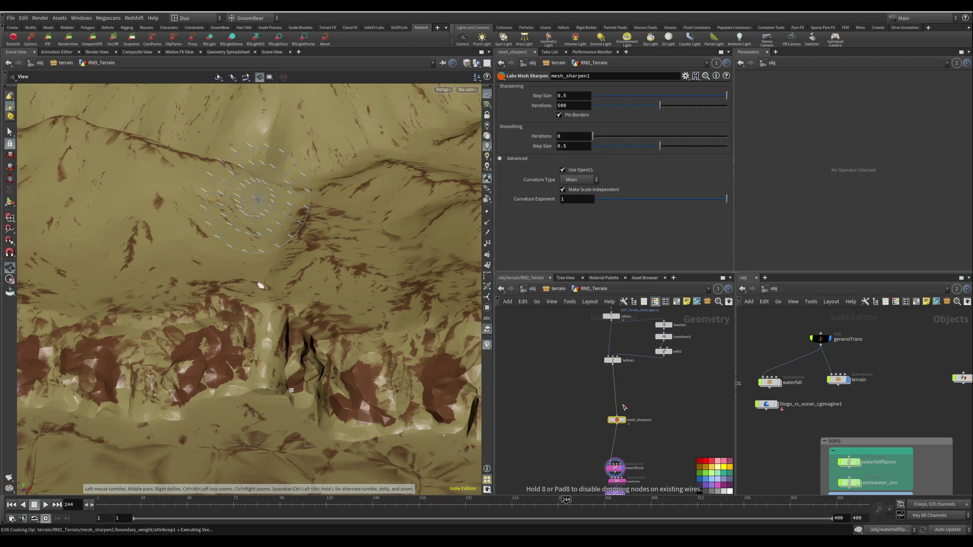
left_click(623, 381)
double_click(619, 377)
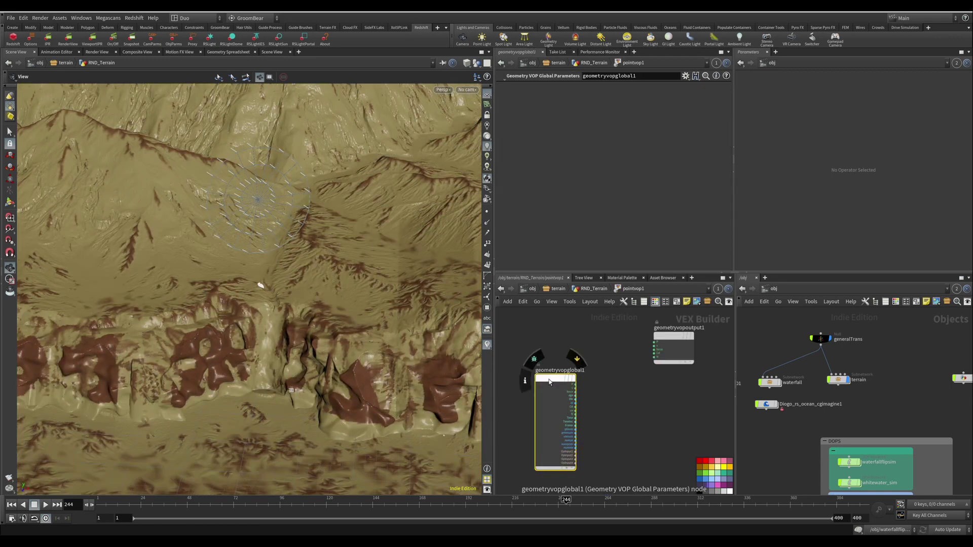
Create two Vector to Float nodes, one fed by the global position and its duplicate meant for the normal.
key("Tab")
type("vector")
key("Down")
key("Return")
left_click_drag(604, 375, 604, 427, "alt")
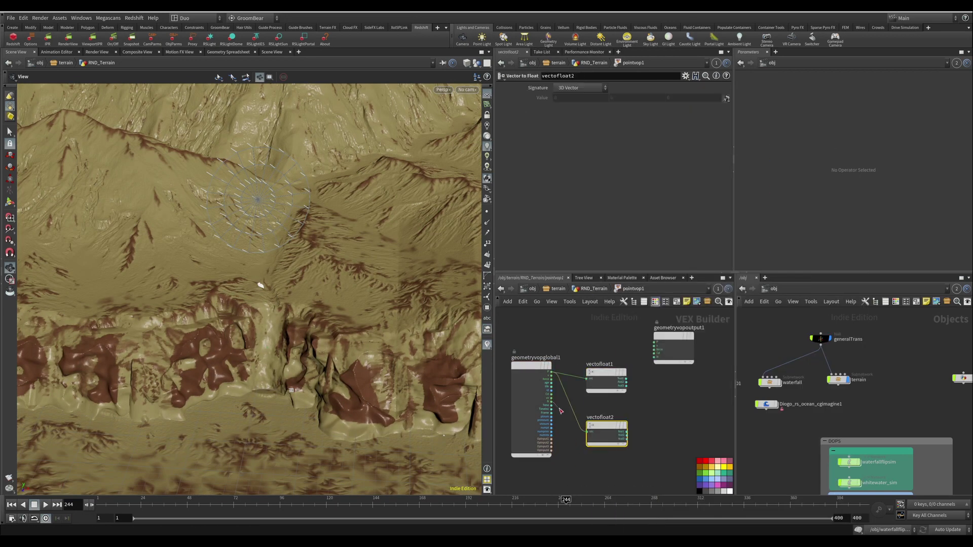
Add a Fit Range node for each Vector to Float output and preview both results through the colour output.
middle_click_drag(700, 394, 650, 400)
key("Tab")
type("fit")
key("Return")
left_click(625, 391)
left_click_drag(626, 391, 627, 477, "alt")
left_click_drag(575, 393, 717, 371)
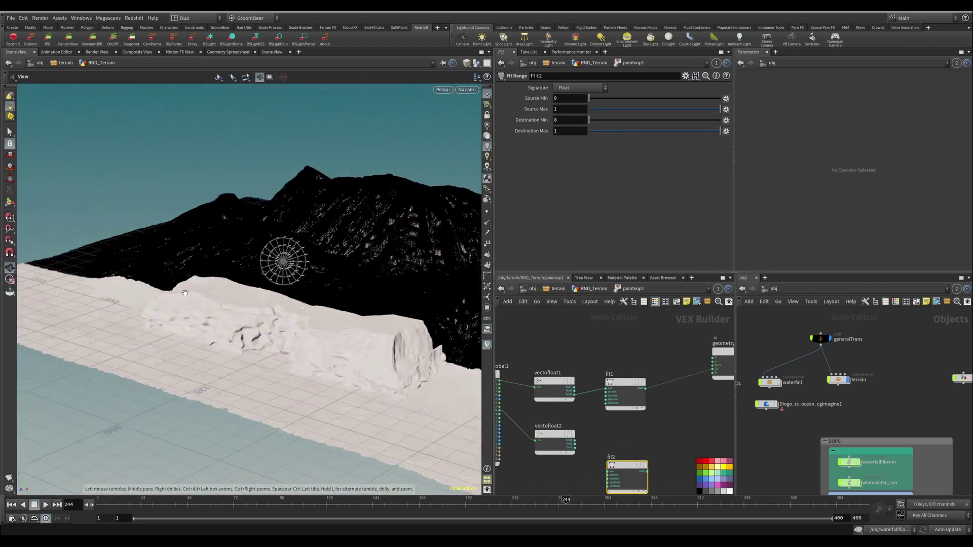
middle_click_drag(586, 448, 584, 428)
left_click_drag(574, 426, 713, 353)
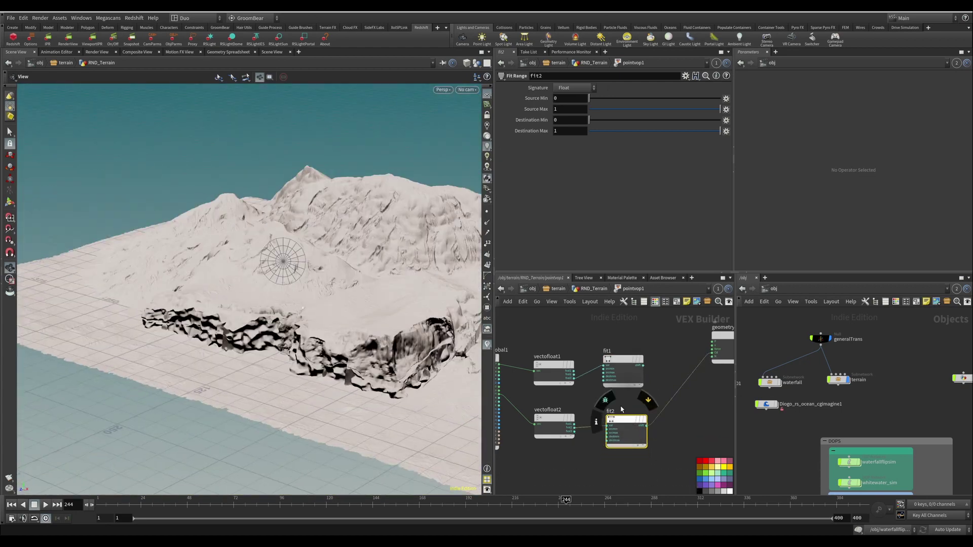
Invert the output of fit2 by setting Destination Min to 1 and Destination Max to 0.
double_click(570, 120)
type("1")
key("Tab")
type("0")
key("Return")
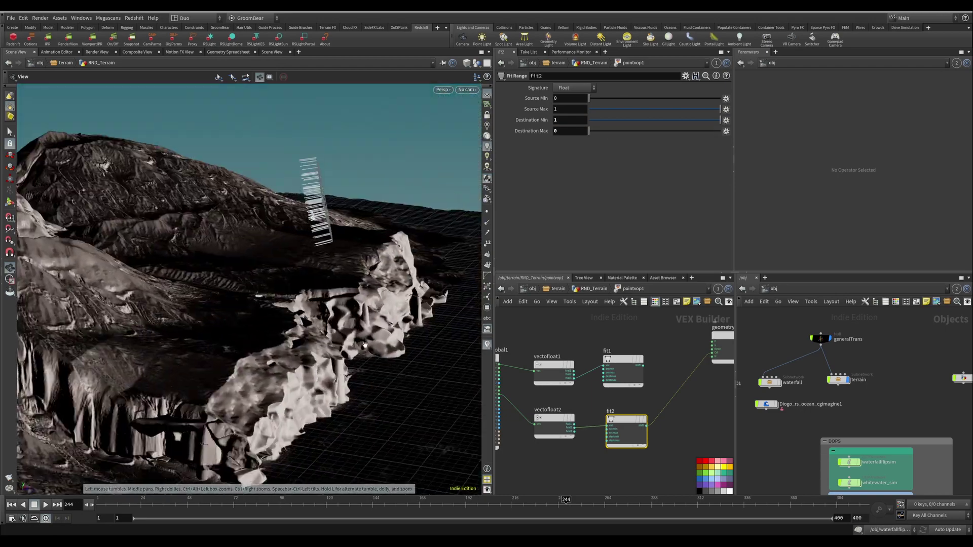
Narrow the source range of fit2 to Source Min 0.376 and Source Max 0.448.
left_click_drag(589, 98, 623, 98)
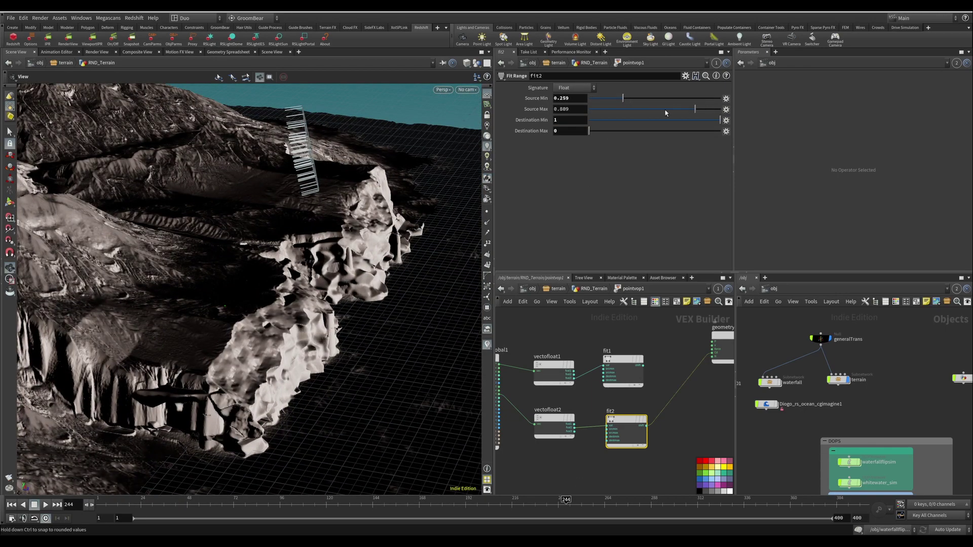
left_click_drag(719, 109, 659, 109)
left_click_drag(228, 304, 303, 306)
left_click_drag(623, 98, 643, 99)
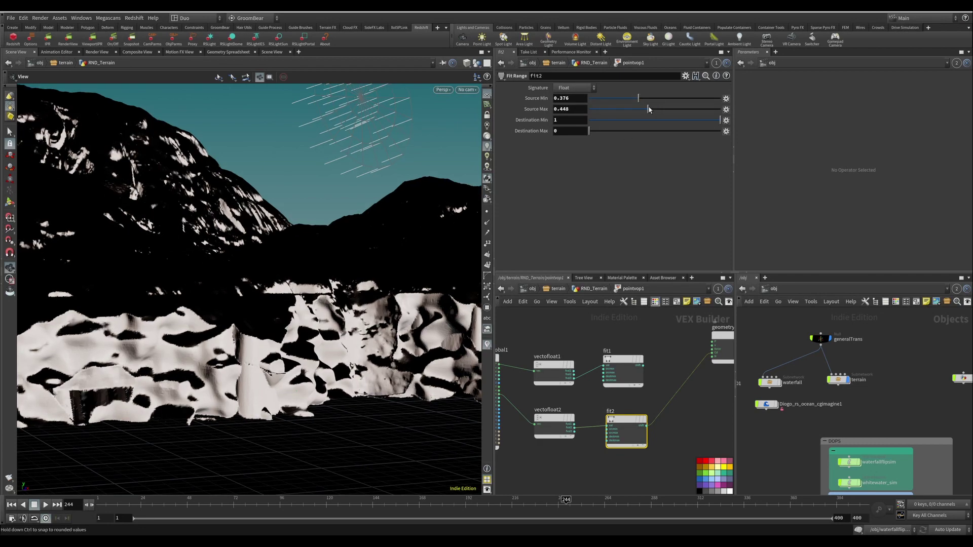
left_click_drag(643, 99, 639, 99)
Combine the fit1 and fit2 outputs with a Multiply node and preview the mask through the colour output.
key("Tab")
type("mu")
key("Return")
left_click(647, 370)
left_click_drag(646, 370, 684, 386)
left_click_drag(228, 304, 355, 268)
middle_click_drag(717, 387, 577, 387)
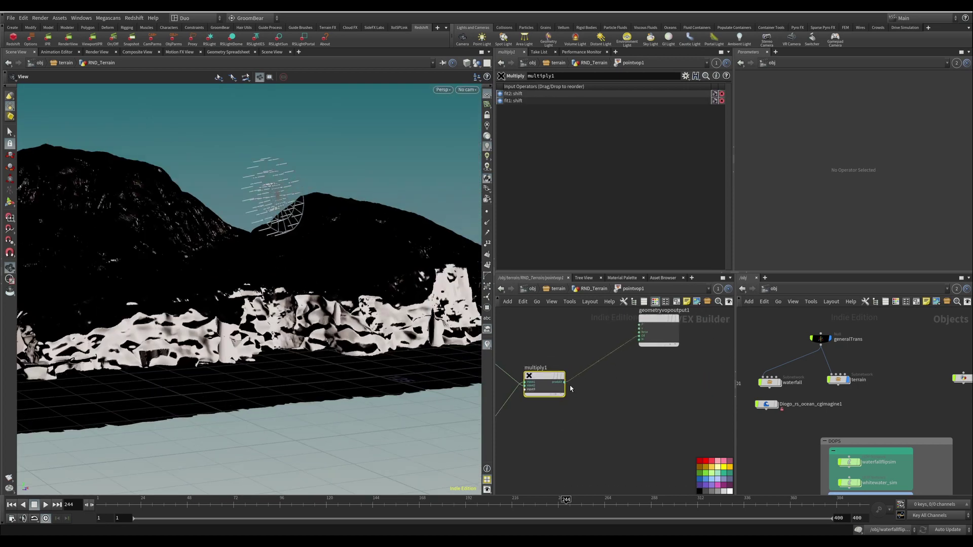
Export the multiplied mask through a Bind node named sharpen and disconnect the Multiply from the colour output.
key("Tab")
type("bind")
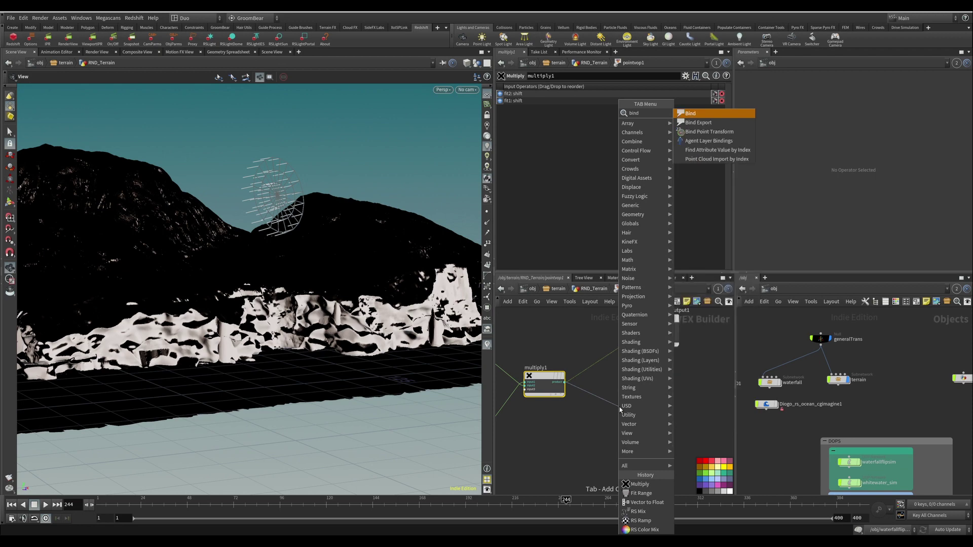
key("Return")
left_click(620, 412)
double_click(552, 86)
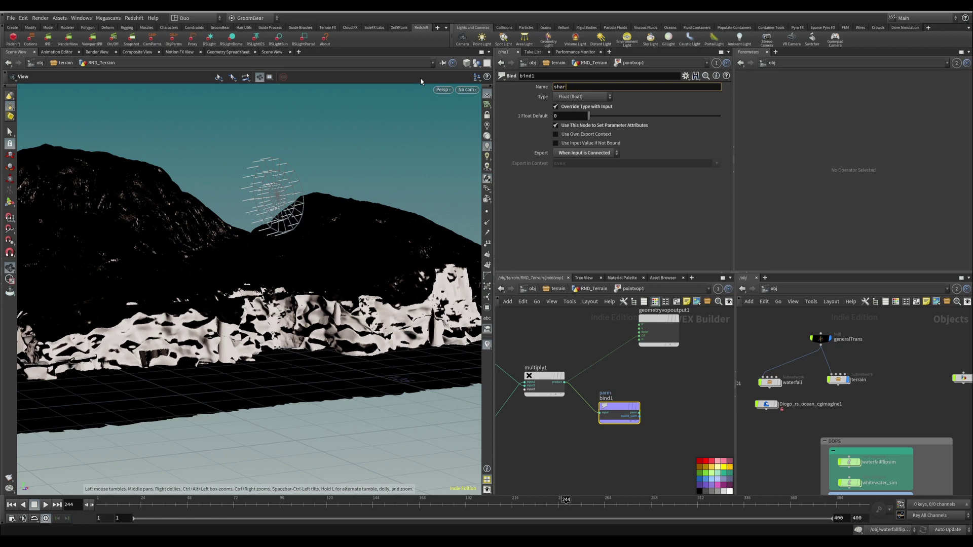
type("sharpen")
key("Return")
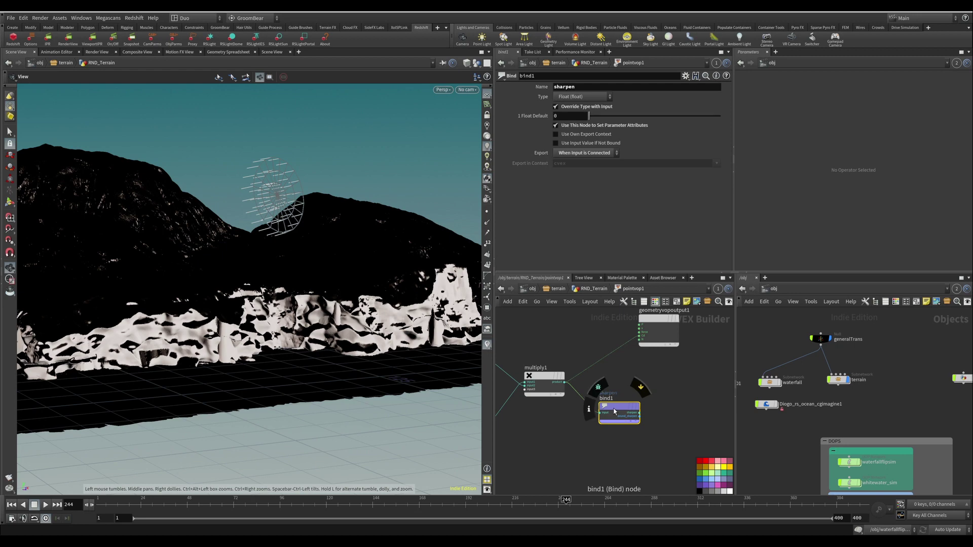
left_click_drag(590, 332, 554, 397)
Return to the RND_Terrain network, rename the Point VOP node to sharpenmask and colour it pink.
left_click(591, 289)
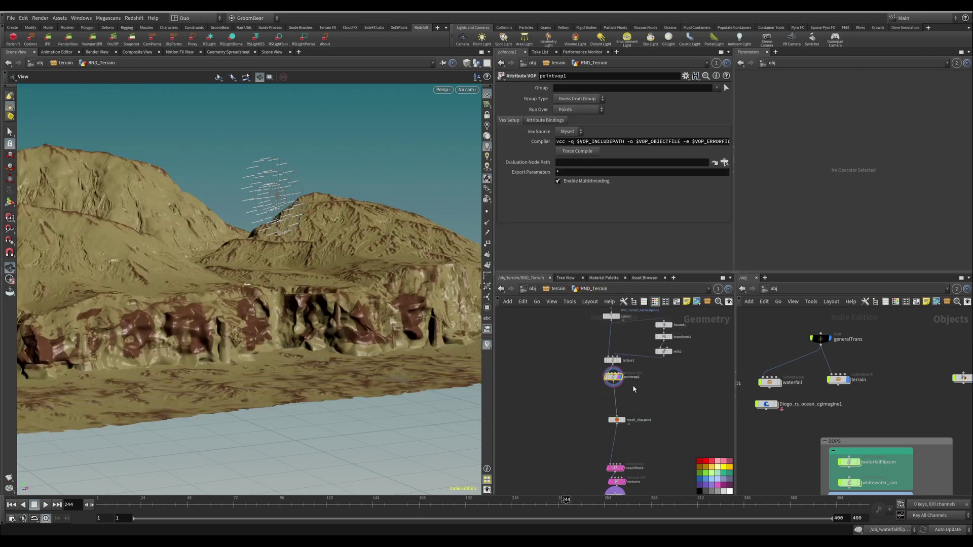
scroll(627, 393, "up", 5)
double_click(655, 362)
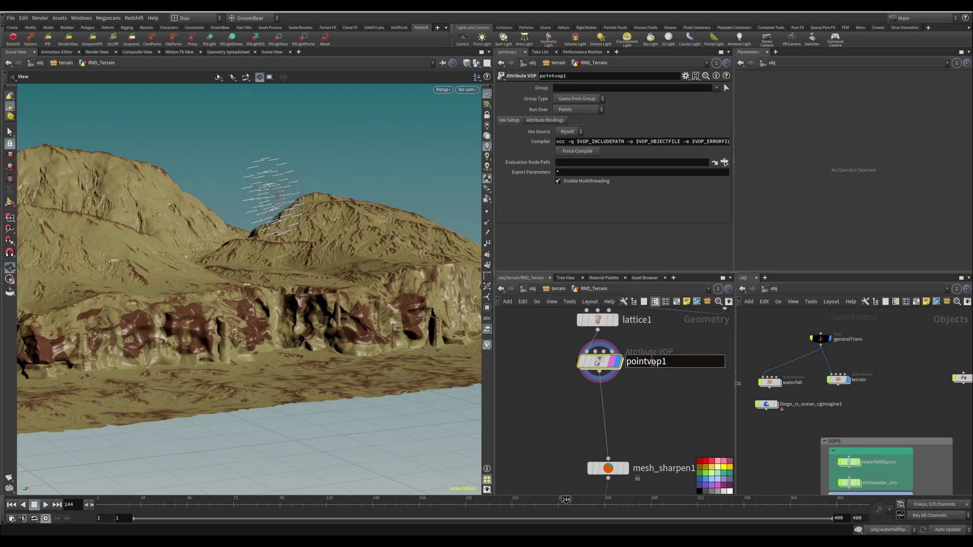
type("sharpenmas")
type("k")
key("Return")
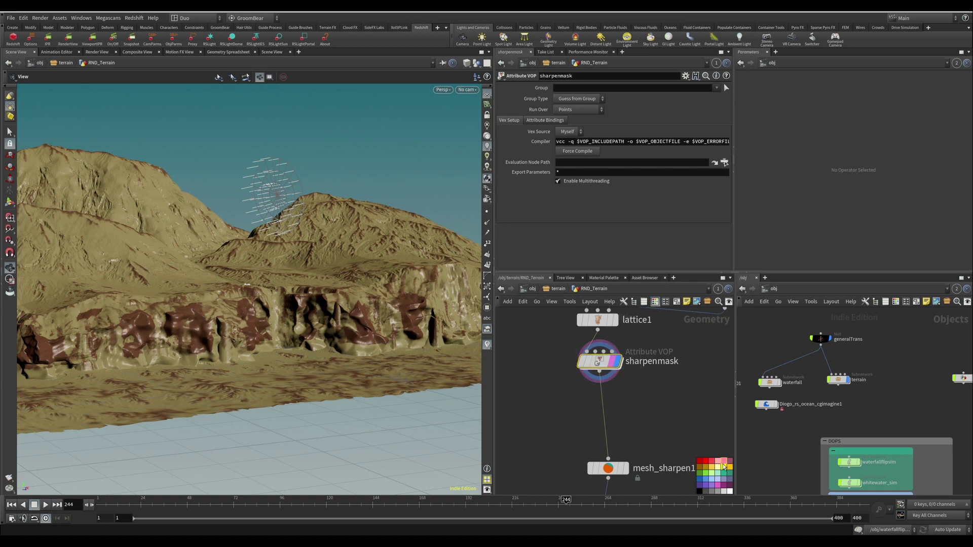
Insert a Group Expression node between sharpenmask and mesh_sharpen1.
mouse_move(602, 371)
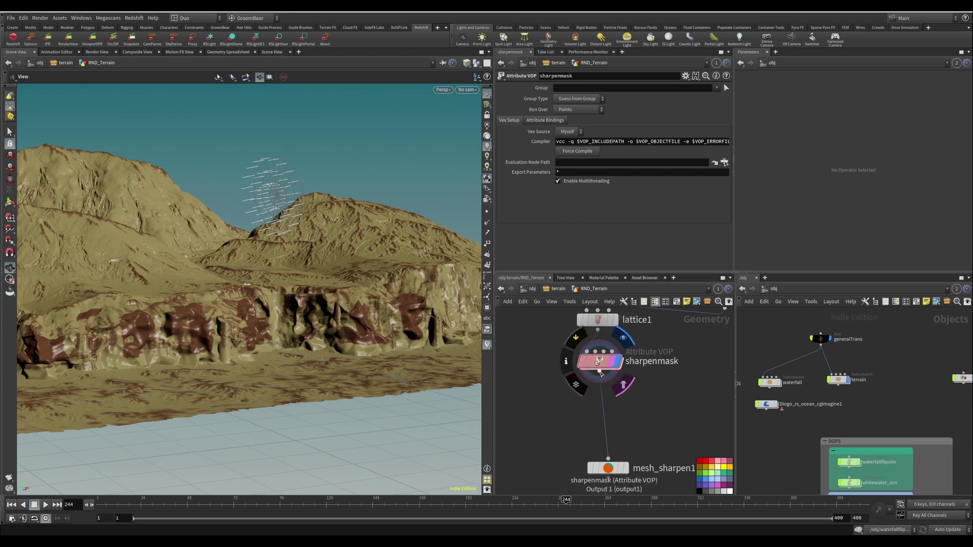
key("Tab")
type("gro")
key("BackSpace")
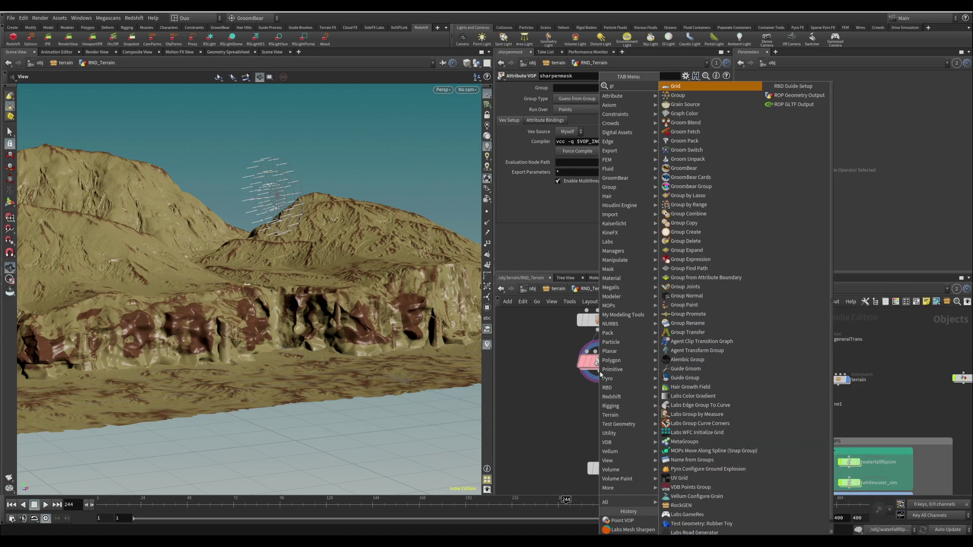
type("oup")
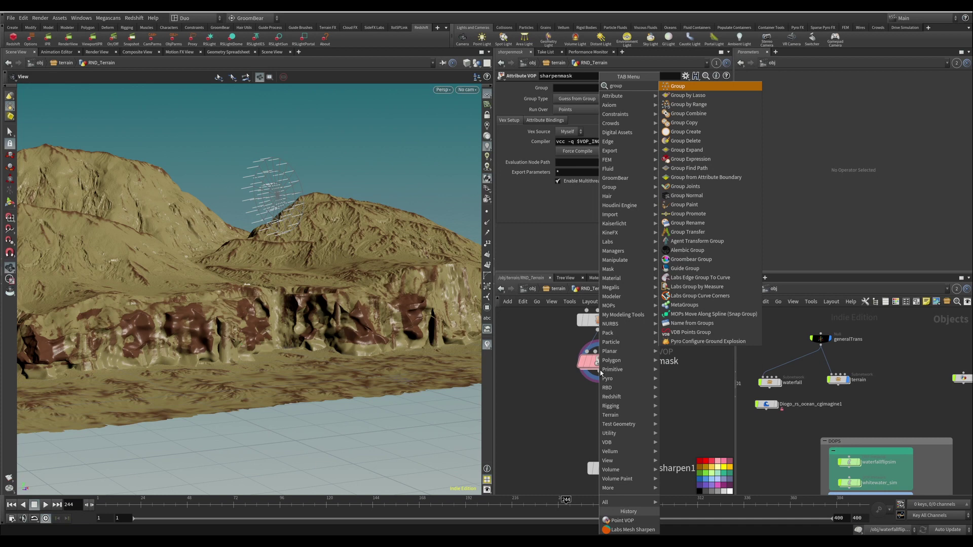
key("Down")
key("Down")
key("Down")
key("Down")
key("Down")
key("Down")
key("Down")
key("Down")
key("Return")
left_click(603, 395)
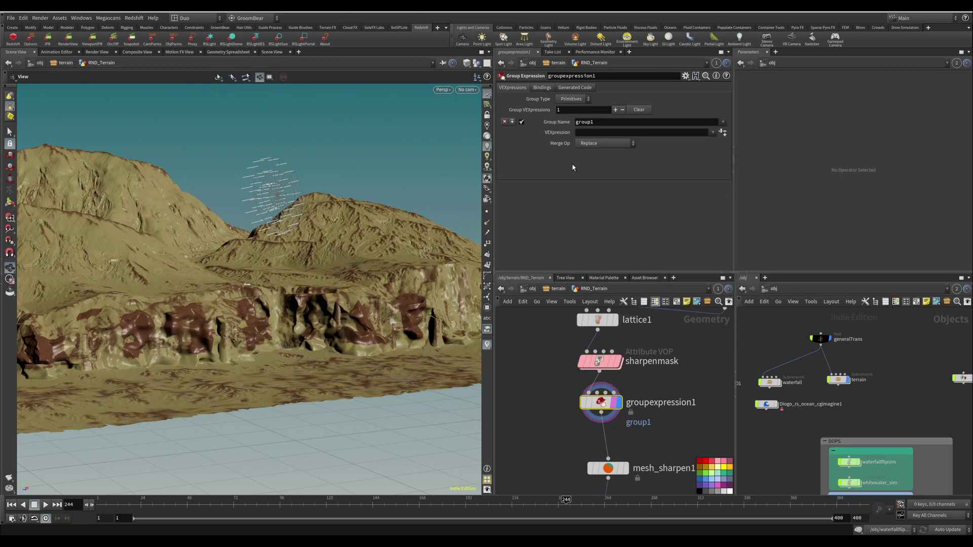
Name the expression group notsharp and set its group type to Points.
double_click(600, 123)
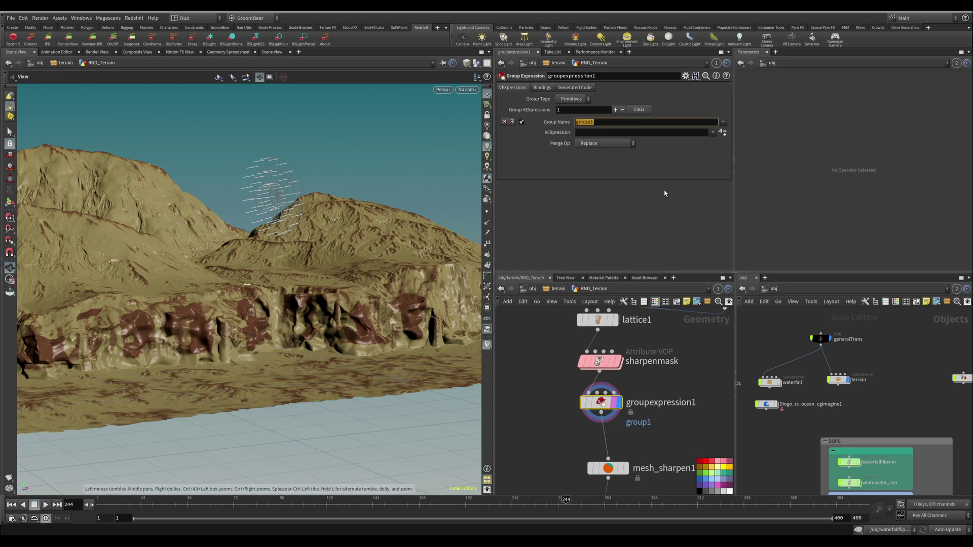
type("notsharp")
key("Return")
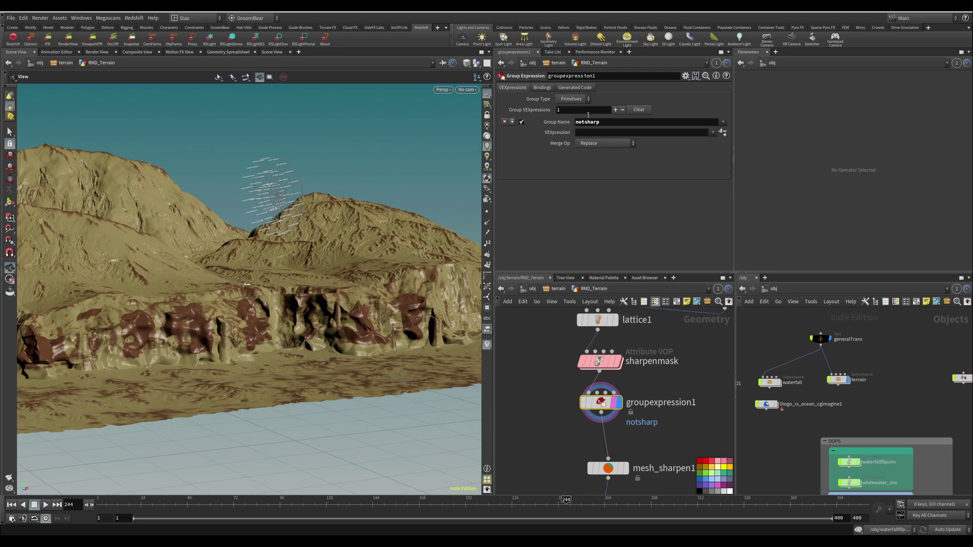
left_click(577, 102)
left_click(573, 114)
left_click(587, 134)
type("@sharpen")
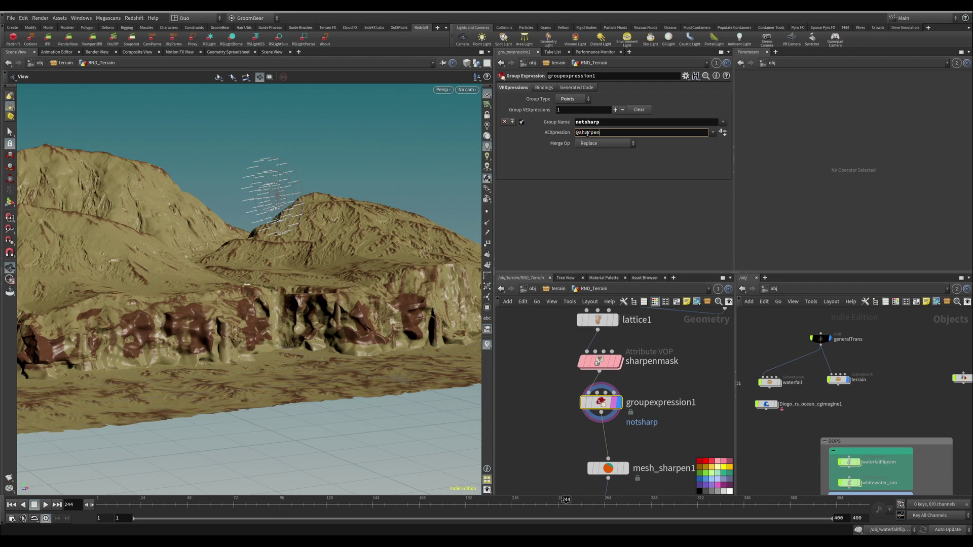
double_click(584, 368)
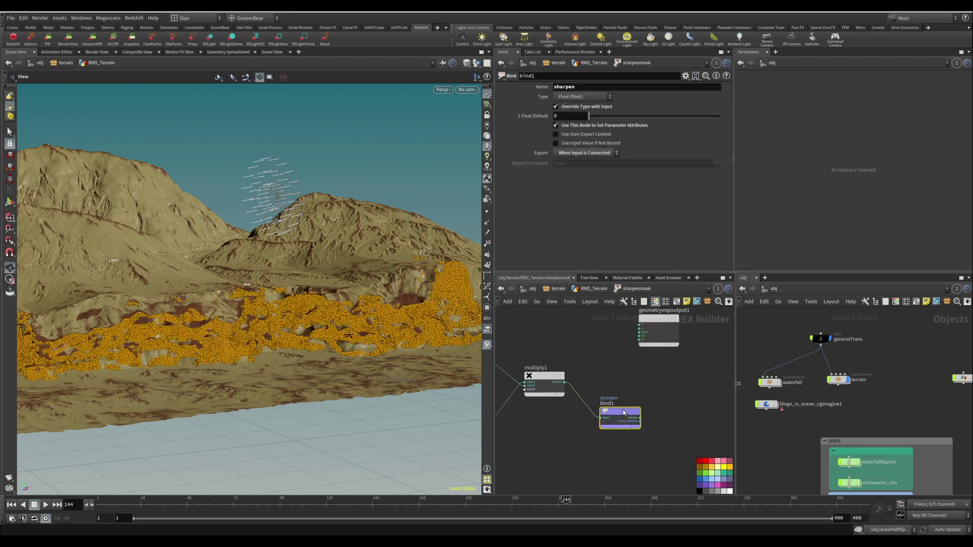
double_click(564, 87)
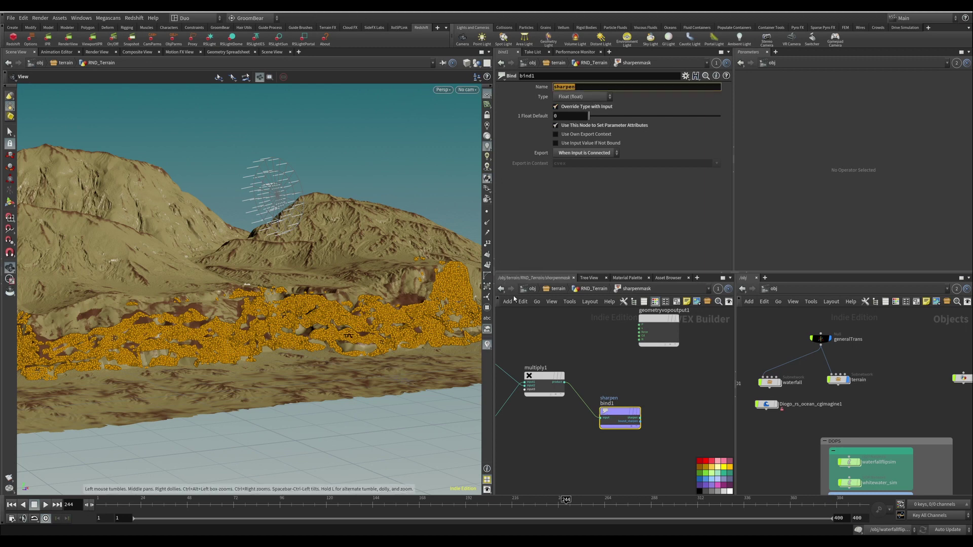
left_click(594, 288)
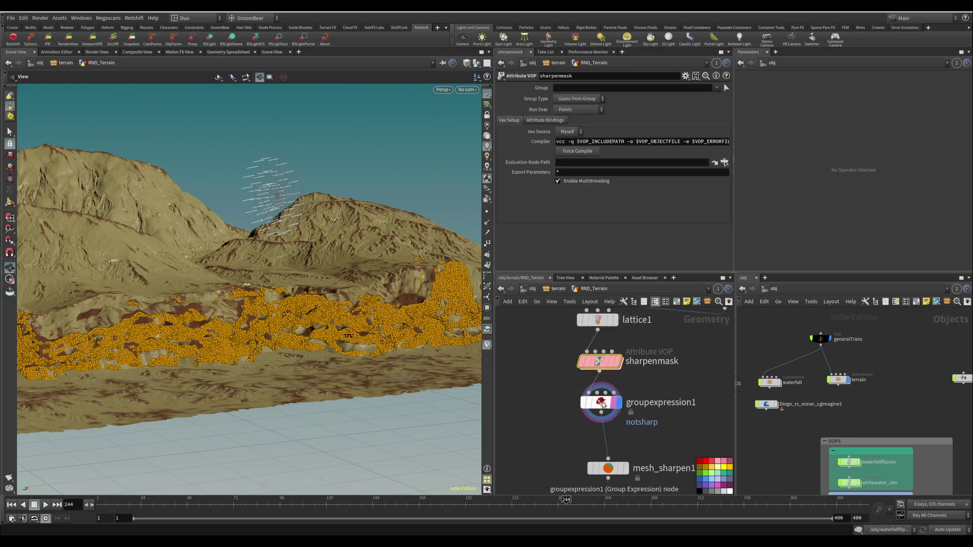
left_click(604, 134)
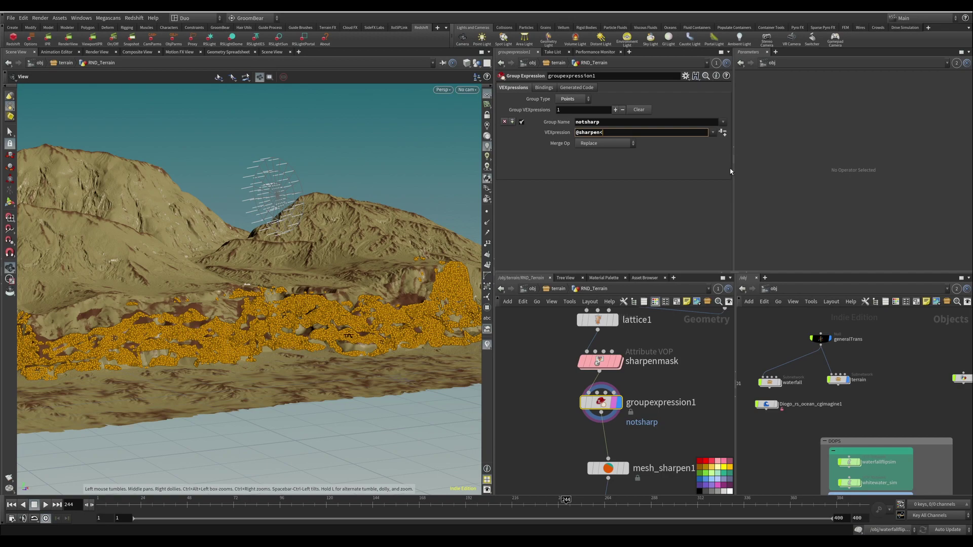
type("<0.1")
key("Return")
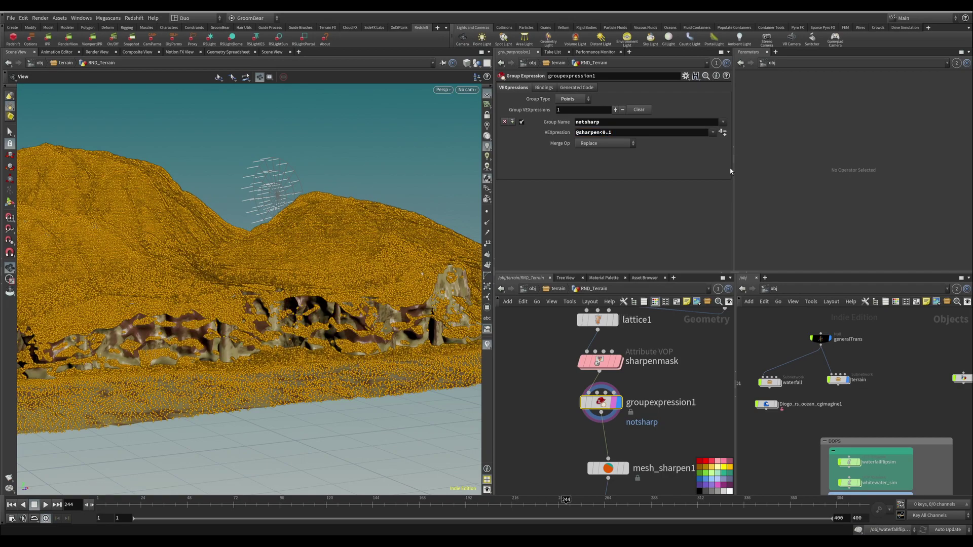
scroll(258, 301, "up", 3)
left_click_drag(257, 314, 376, 309)
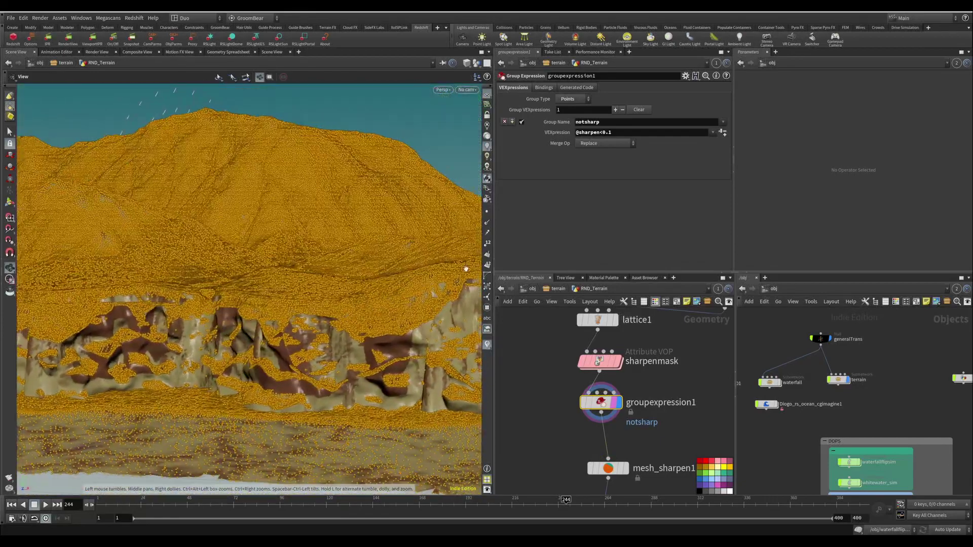
left_click(602, 132)
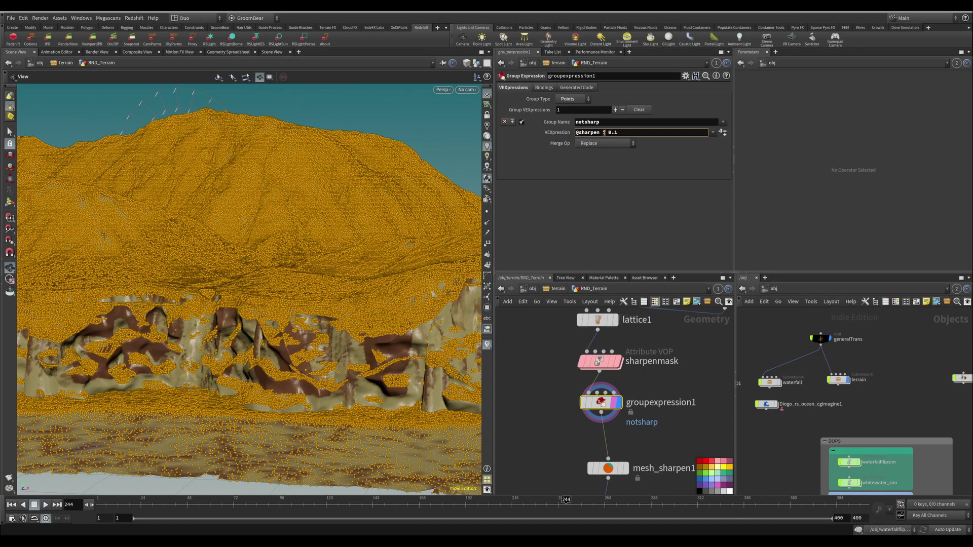
key("Return")
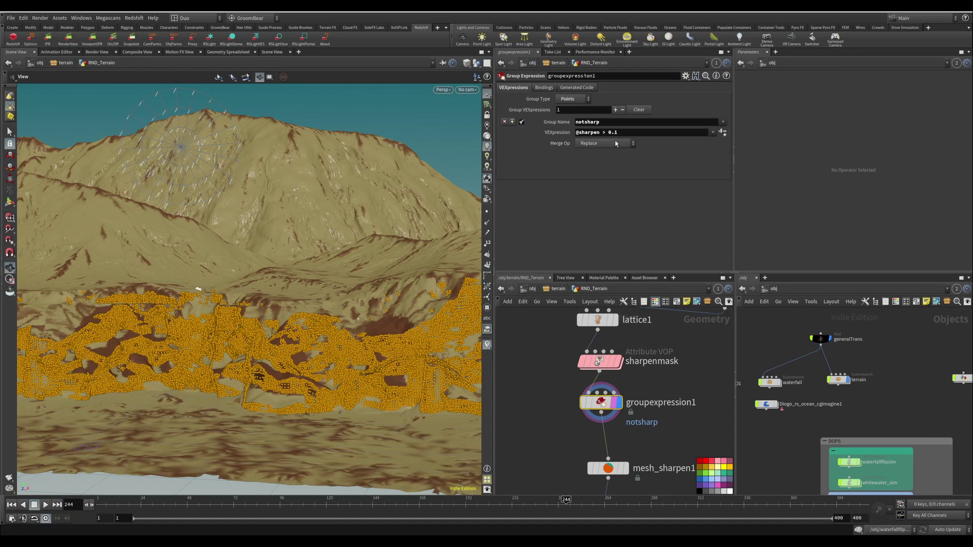
mouse_move(312, 284)
left_mouse_down()
mouse_move(315, 293)
mouse_move(300, 282)
mouse_move(316, 281)
left_mouse_up()
left_click(606, 133)
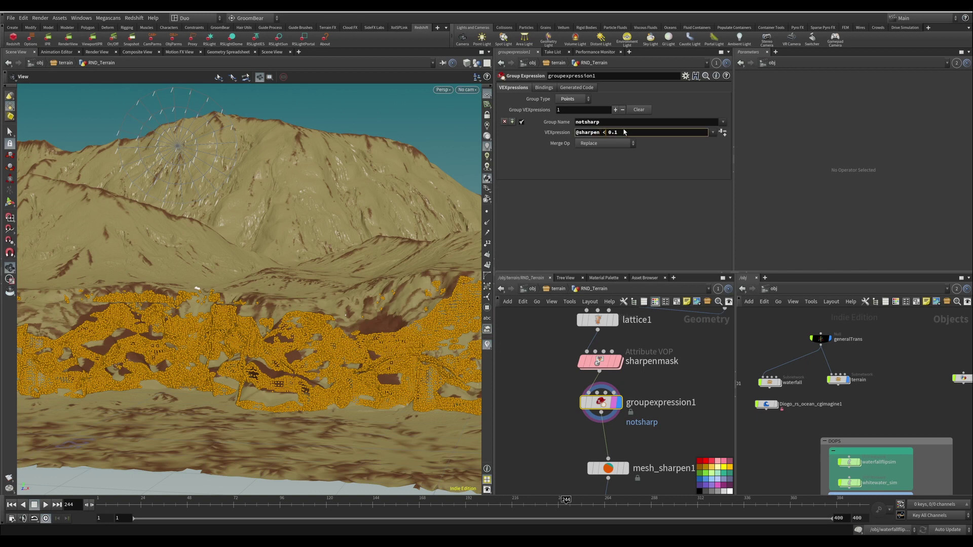
key("Return")
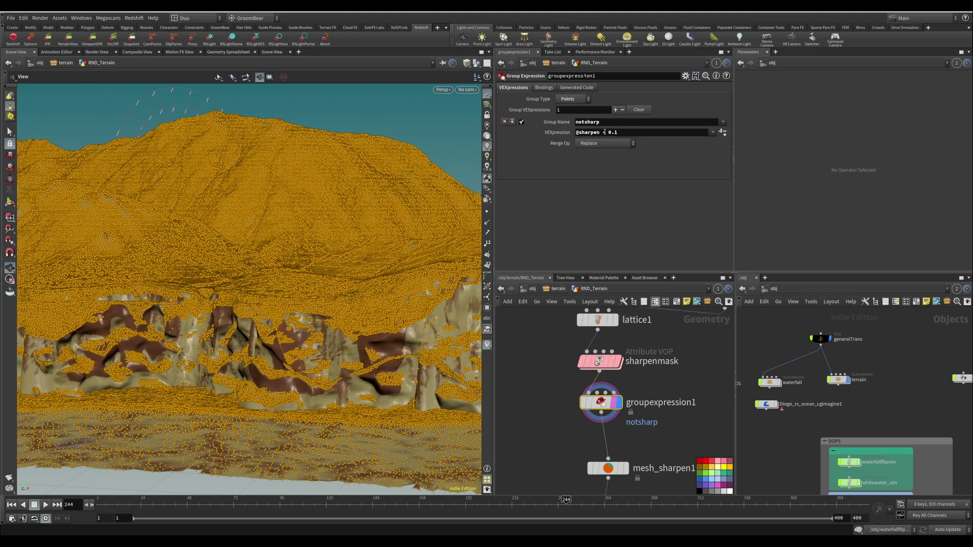
double_click(617, 132)
type("9")
key("Return")
double_click(617, 132)
type("01")
key("Return")
scroll(223, 348, "up", 3)
mouse_move(223, 348)
left_mouse_down()
mouse_move(243, 324)
mouse_move(259, 359)
mouse_move(202, 334)
mouse_move(208, 325)
mouse_move(218, 345)
left_mouse_up()
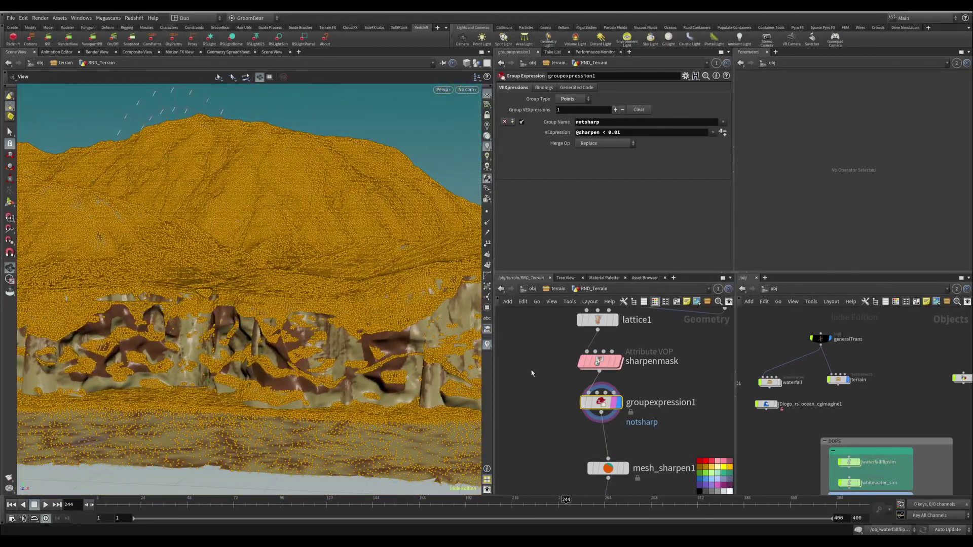
Move mesh_sharpen1 aside and add a Blend Shapes node below it.
middle_click_drag(657, 436, 650, 400)
left_click_drag(600, 435, 547, 414)
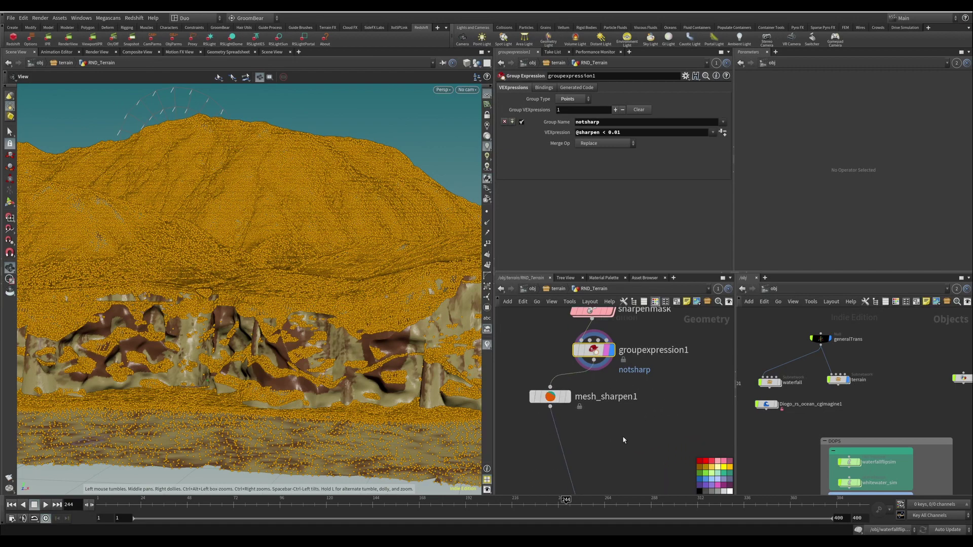
key("Tab")
type("blen")
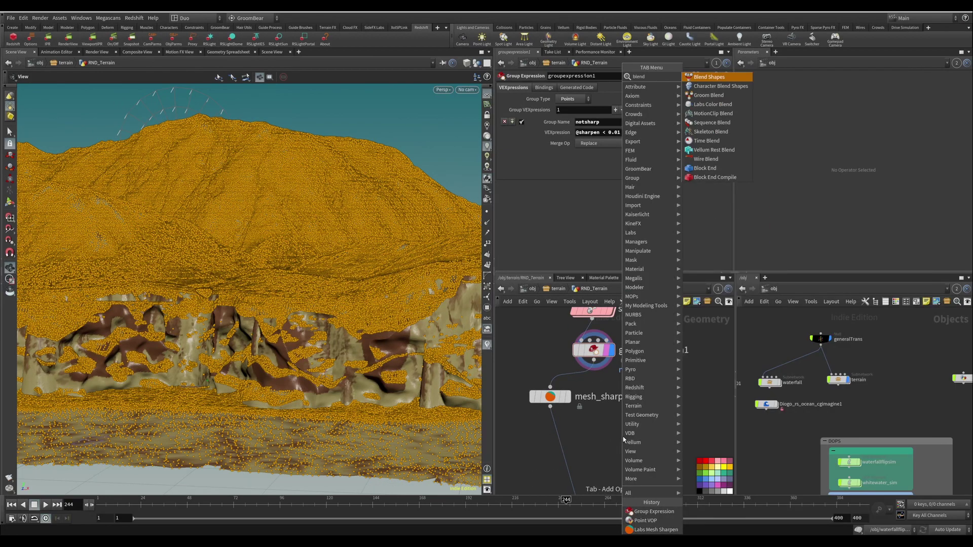
key("Return")
left_click(623, 436)
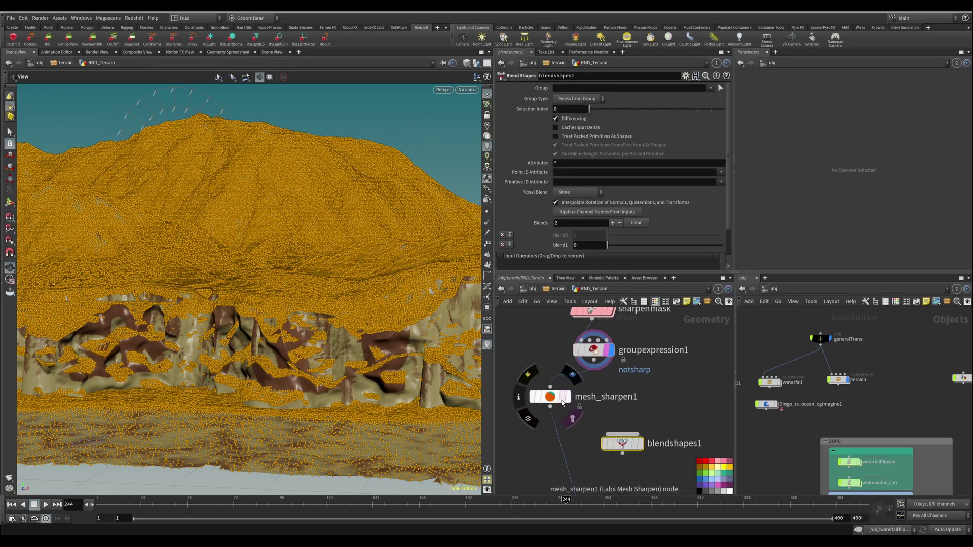
Connect mesh_sharpen1 and groupexpression1 as the first and second inputs of the Blend Shapes node and display its result.
left_click_drag(553, 408, 622, 446)
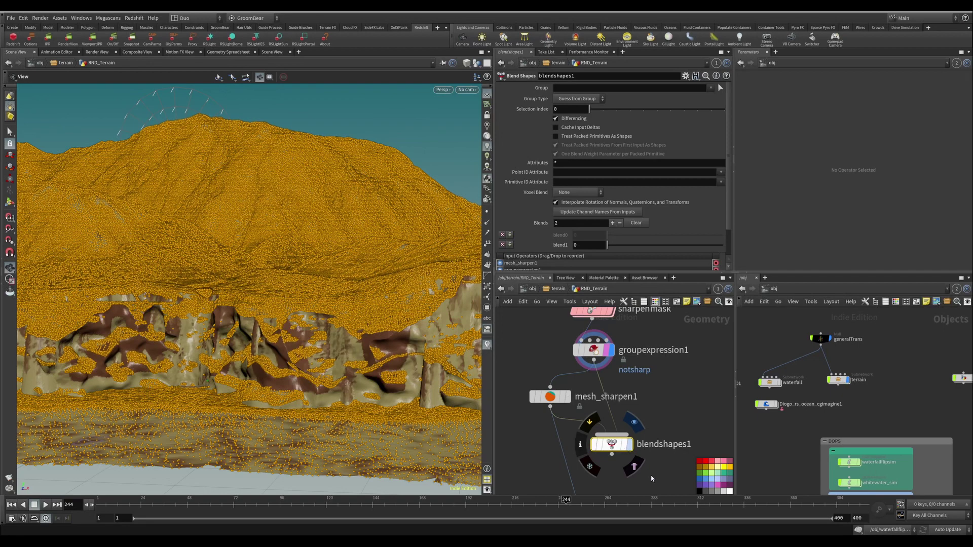
left_click(628, 445)
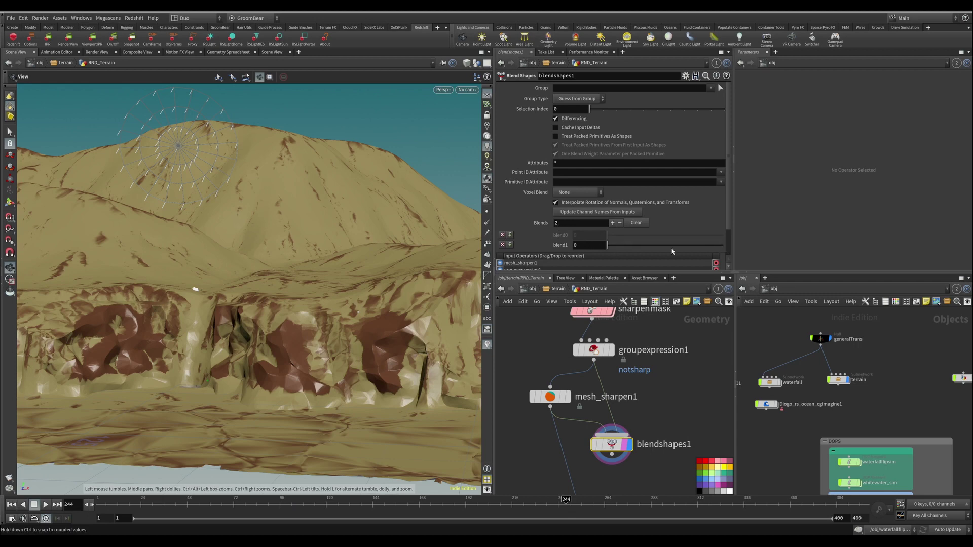
left_click_drag(592, 348, 594, 347)
left_click_drag(607, 244, 483, 267)
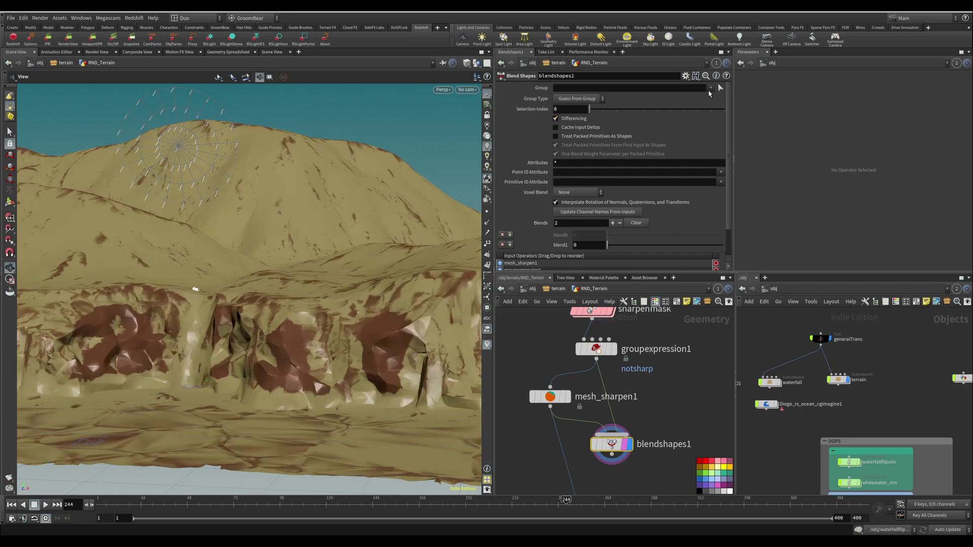
Restrict the Blend Shapes node to the notsharp group, set blend1 to 1 and inspect the cliffs.
left_click(710, 88)
scroll(741, 310, "down", 10)
scroll(743, 310, "down", 2)
left_click(720, 530)
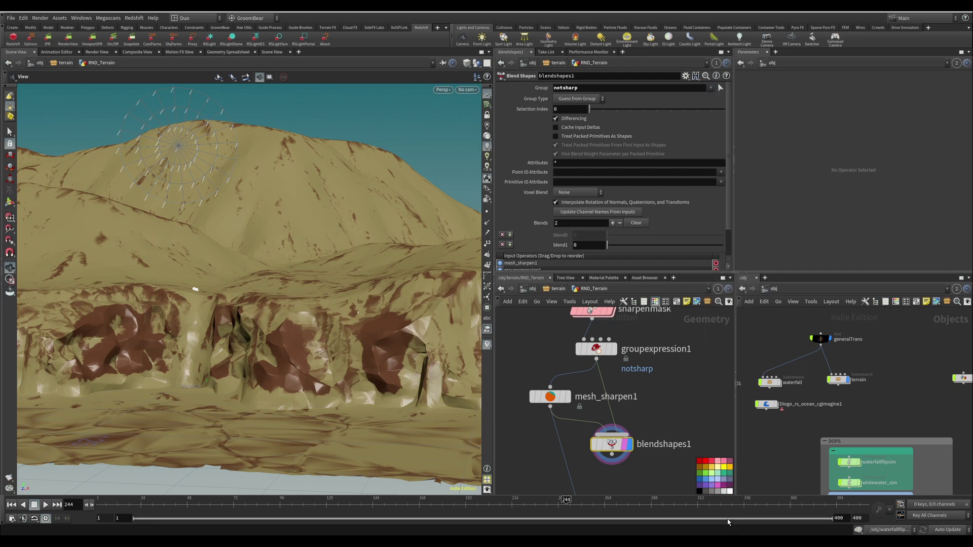
scroll(604, 222, "down", 2)
left_click_drag(608, 215, 776, 215)
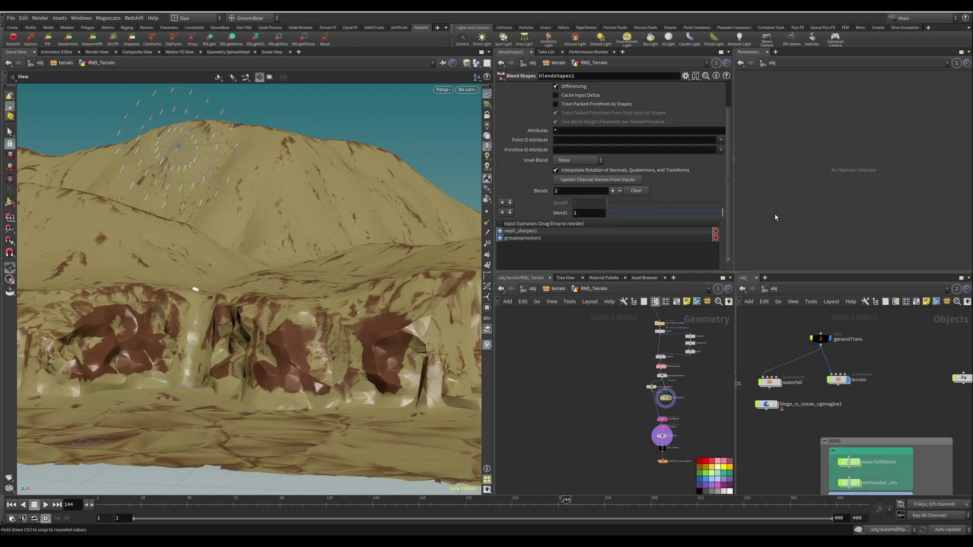
left_click_drag(385, 350, 329, 352)
scroll(329, 352, "down", 10)
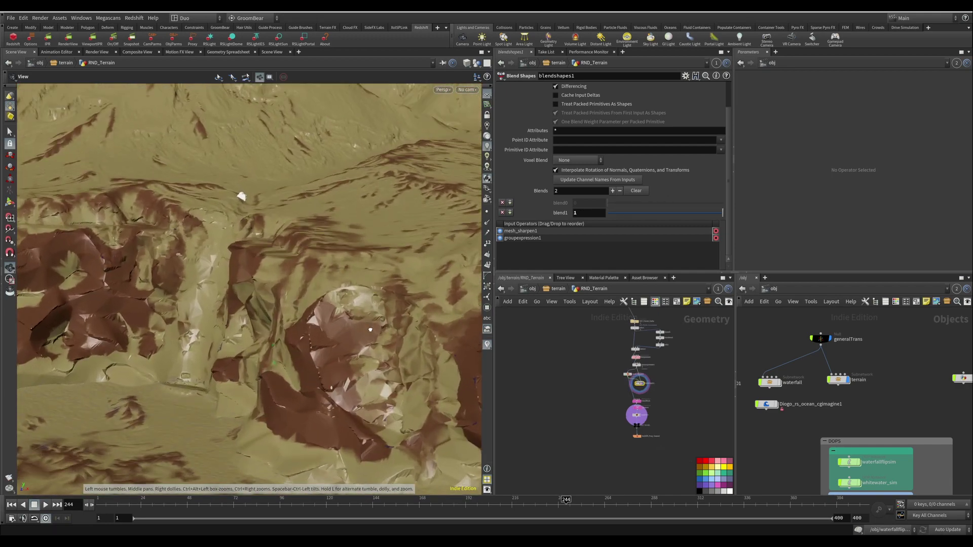
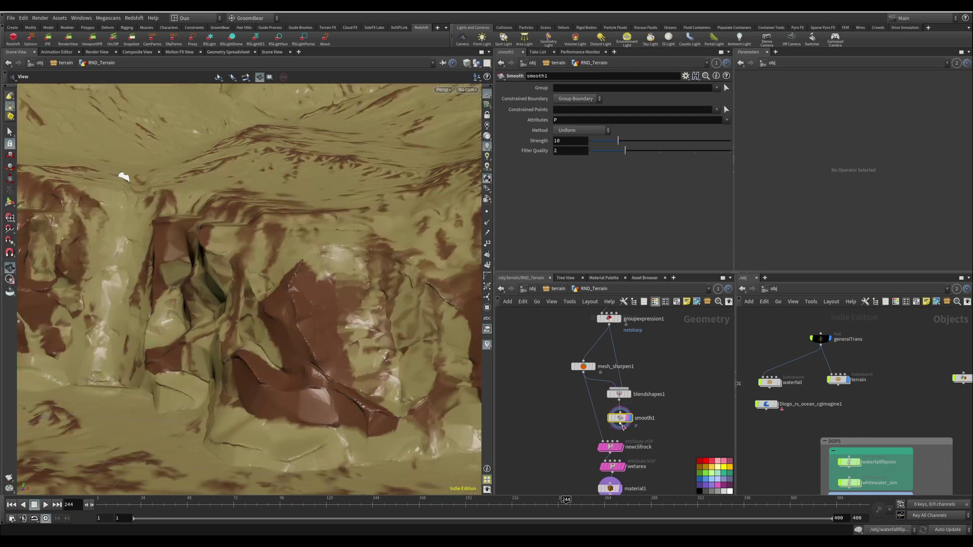
Move the Smooth node from below blendshapes1 to directly after groupexpression1, feeding both the sharpen and blend branches.
mouse_move(341, 345)
left_mouse_down()
mouse_move(324, 340)
mouse_move(344, 351)
left_mouse_up()
left_click_drag(456, 213, 327, 284)
left_click_drag(653, 416, 674, 357)
middle_click_drag(613, 329, 620, 361)
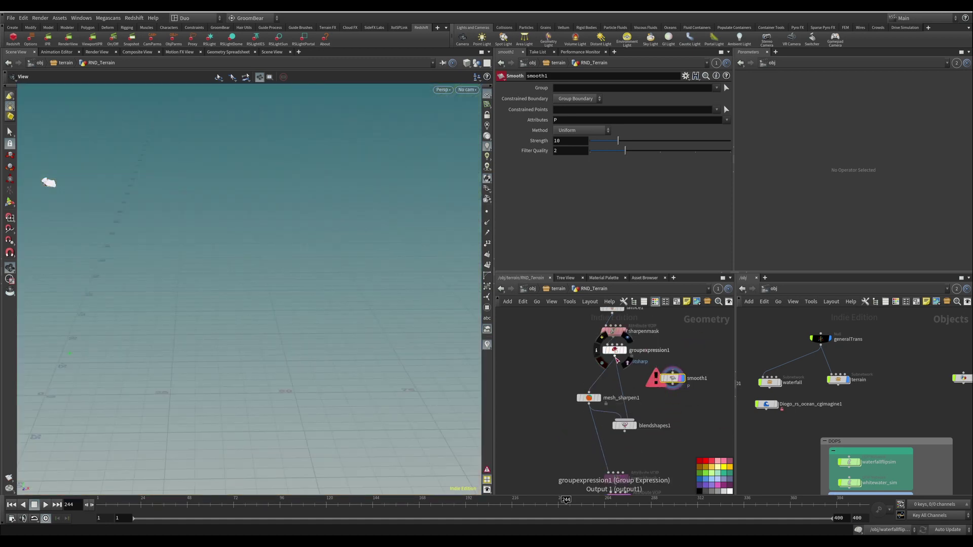
left_click_drag(615, 356, 635, 426)
Set the Smooth node's Attributes to sharpen and display blendshapes1 to inspect the cliffs.
type("sharpen")
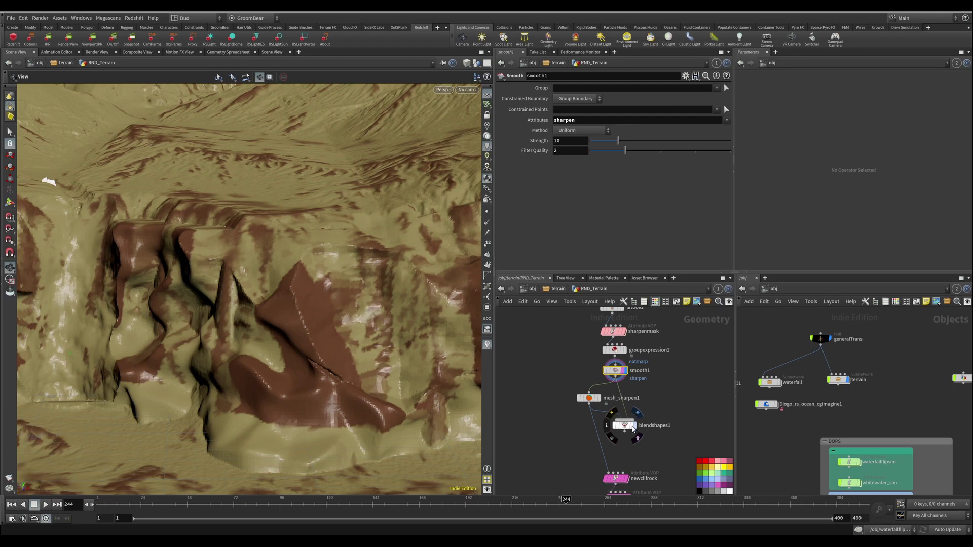
left_click(633, 427)
left_click(625, 426)
left_click_drag(304, 314, 304, 341)
Try a Filter Quality of 1 on the Smooth node and raise it back up.
left_click(616, 371)
left_click_drag(616, 150, 630, 159)
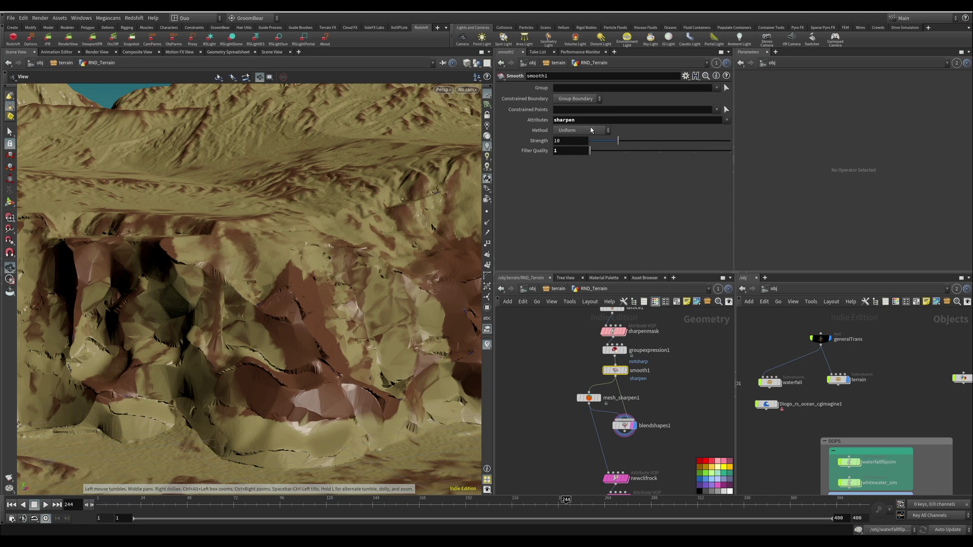
left_click(623, 152)
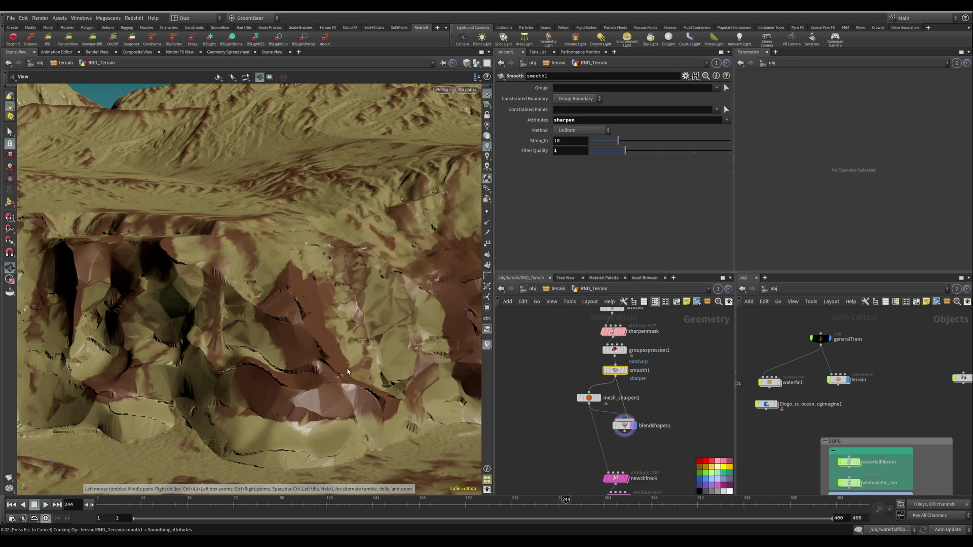
Inspect the cliffs, and take the Smooth node out from between groupexpression1 and the sharpen and blend branches.
left_click_drag(348, 372, 316, 281)
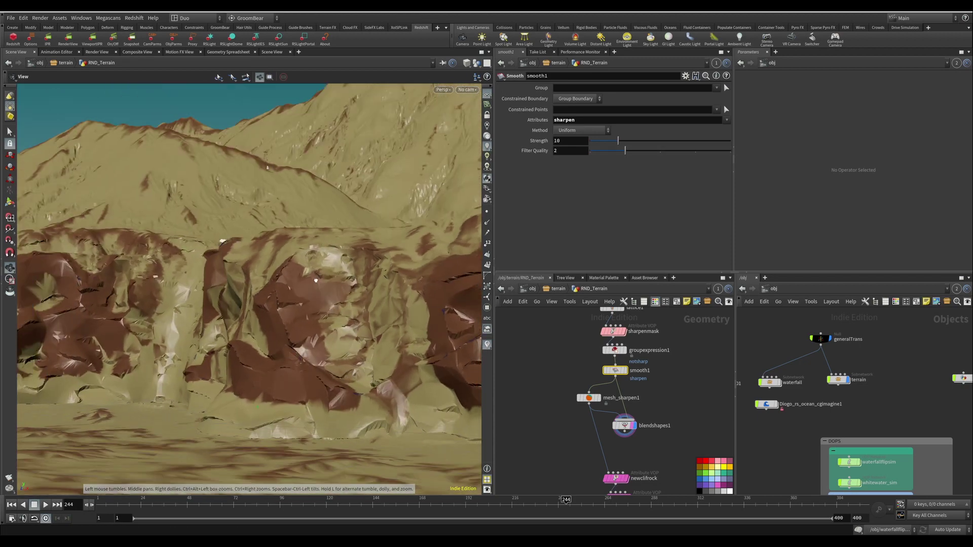
scroll(316, 280, "up", 5)
left_click_drag(615, 370, 592, 373)
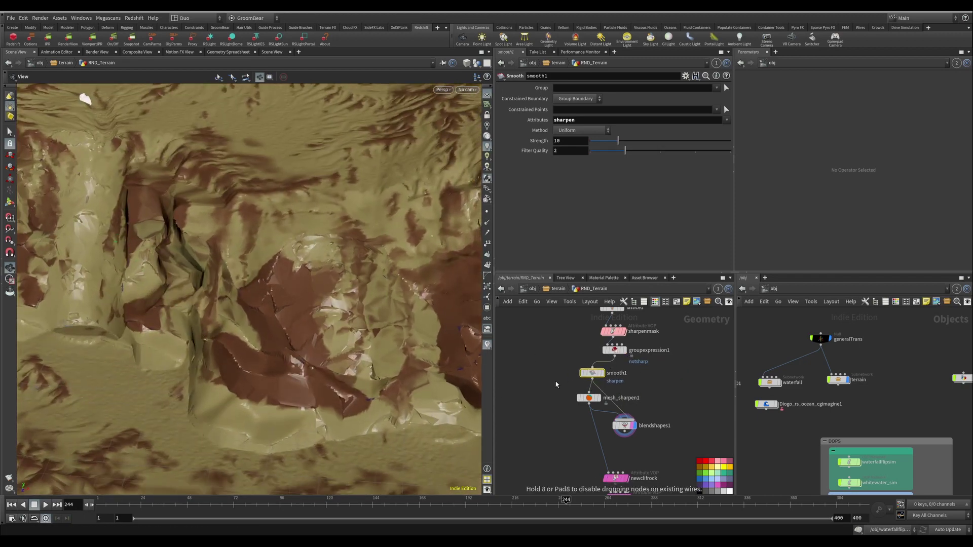
mouse_move(602, 375)
left_mouse_down()
mouse_move(622, 367)
mouse_move(616, 374)
left_mouse_up()
left_click(614, 379)
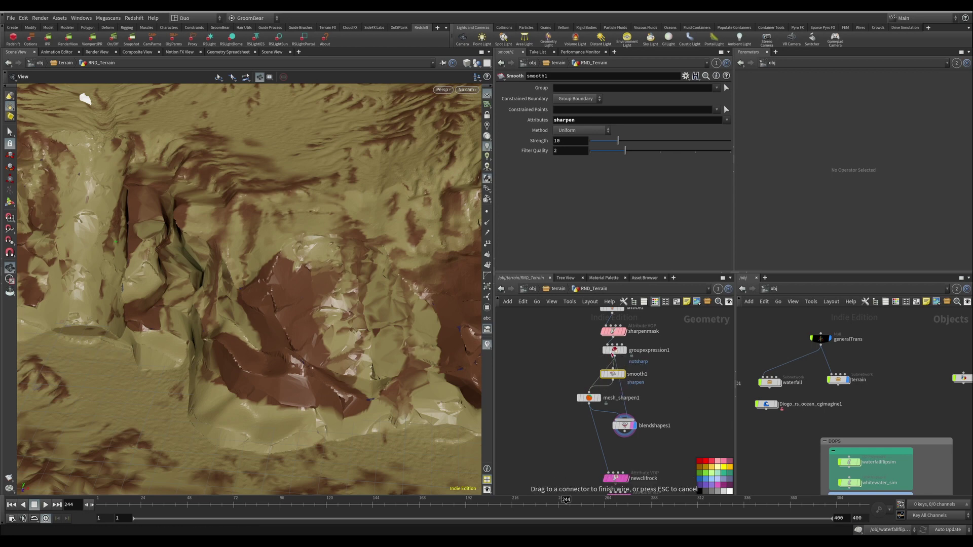
left_click_drag(615, 375, 680, 413)
Set the Smooth node's Attributes to P and its Constrained Points to the notsharp group.
left_click(727, 120)
left_click(728, 148)
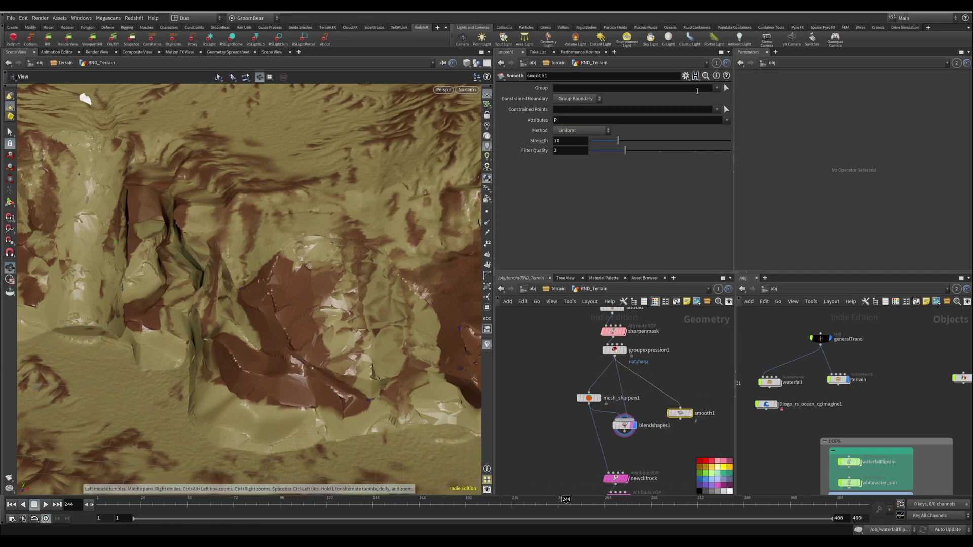
left_click(716, 87)
scroll(749, 185, "down", 5)
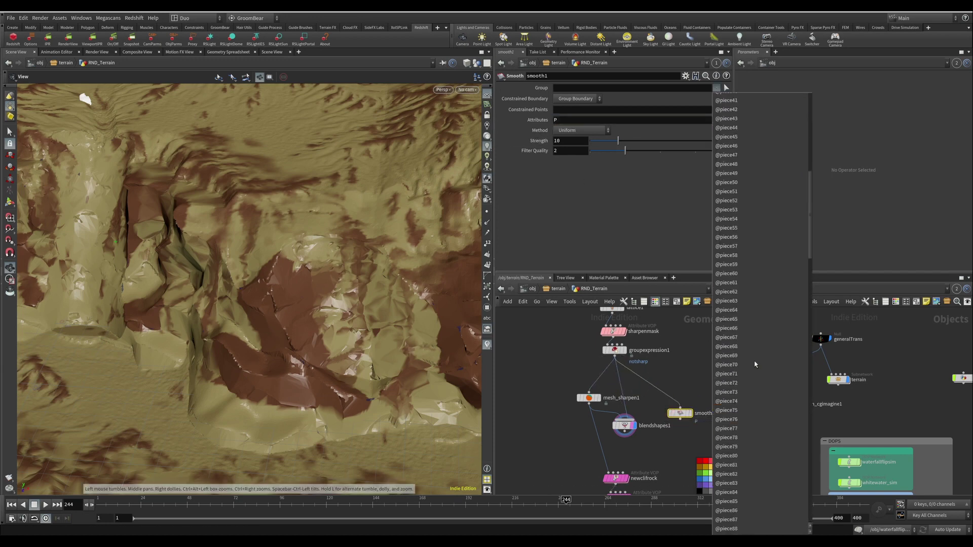
left_click(638, 242)
left_click(717, 110)
left_click(750, 127)
Wire the Smooth node after blendshapes1, display it and inspect the cliff edges.
left_click_drag(681, 413, 671, 450)
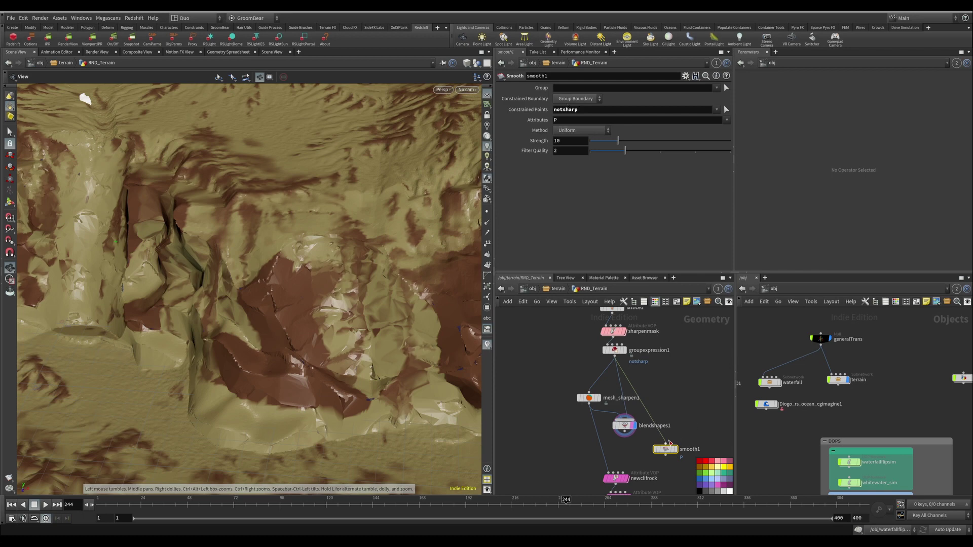
left_click_drag(667, 451, 630, 451)
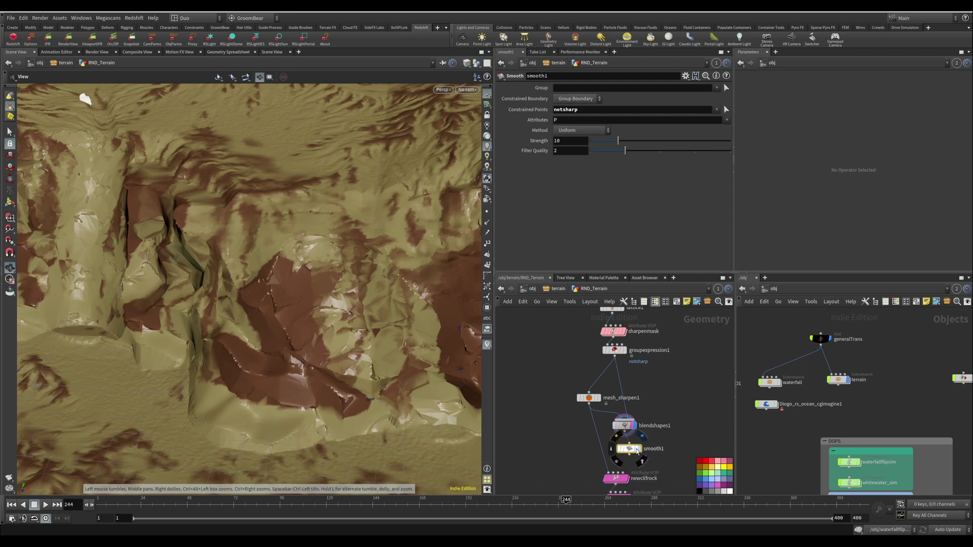
left_click(639, 449)
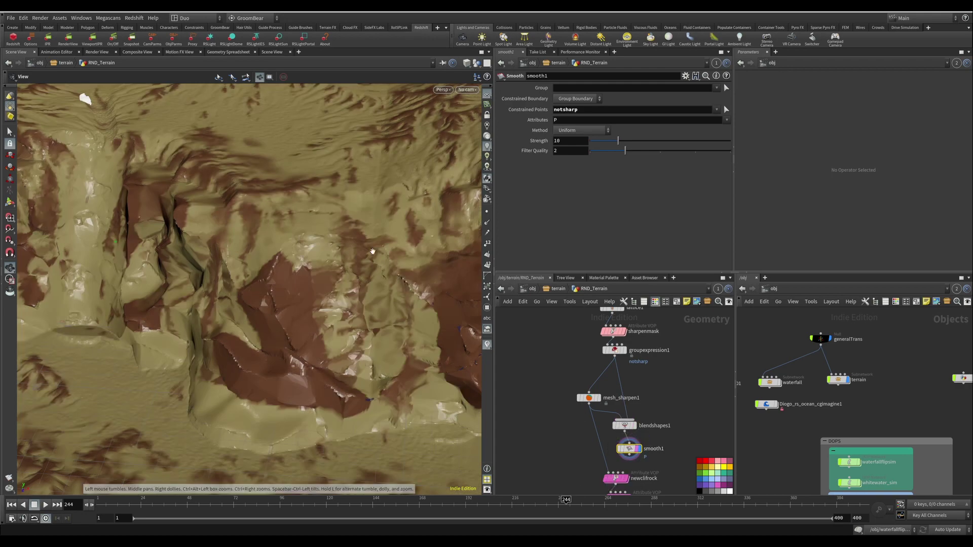
left_click_drag(273, 319, 298, 305)
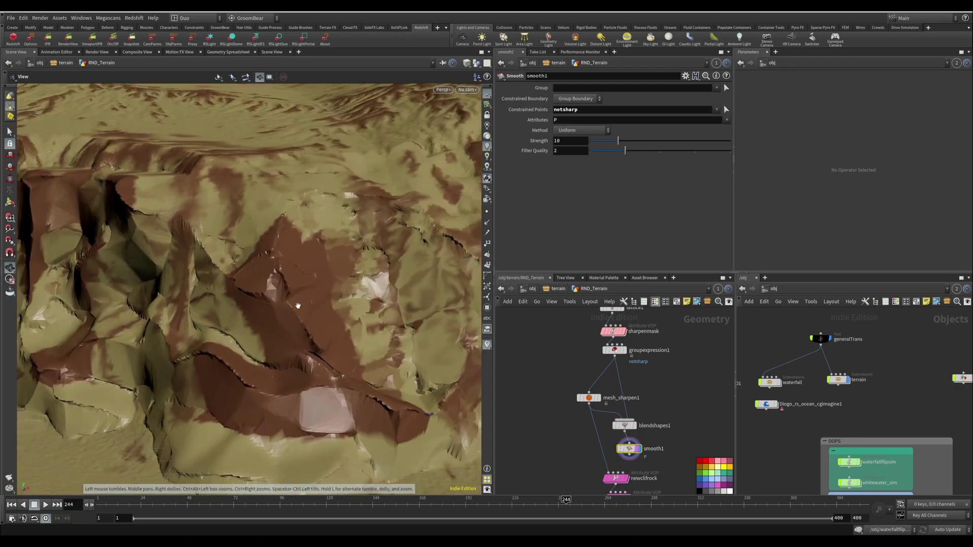
Raise the Smooth node's Strength to 50 and Filter Quality to 3, and inspect the cliffs.
left_click(581, 133)
left_click(581, 139)
left_click_drag(651, 140, 670, 141)
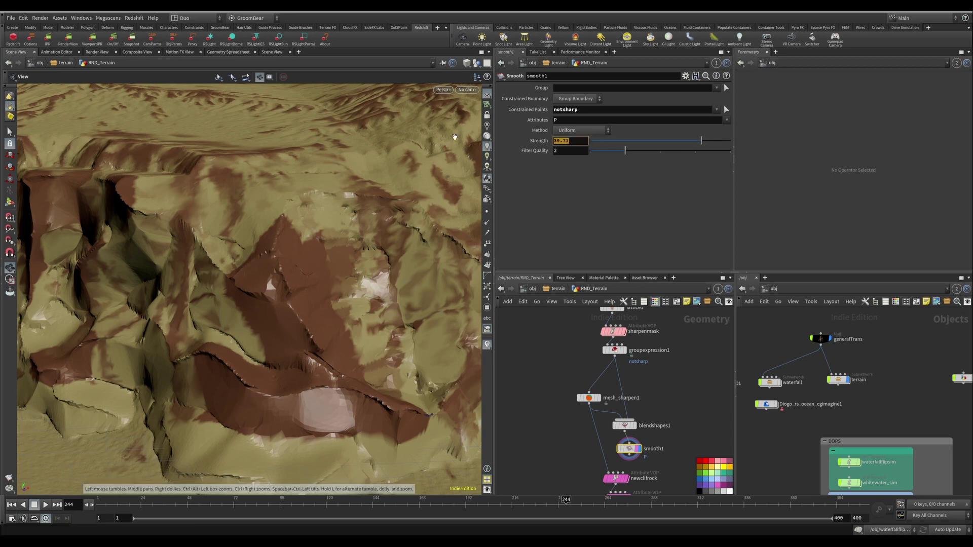
key("Return")
left_click(659, 150)
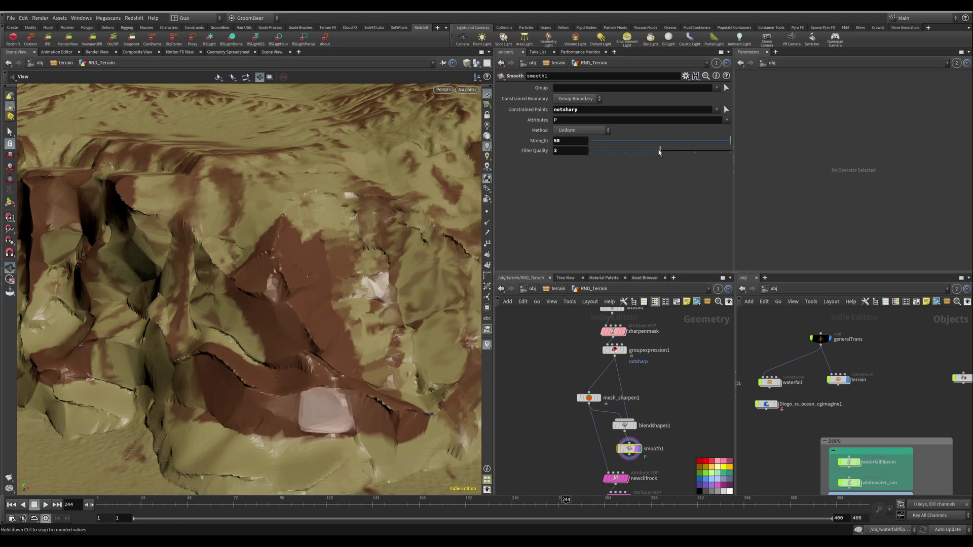
left_click_drag(243, 356, 409, 344)
left_click_drag(332, 345, 177, 358)
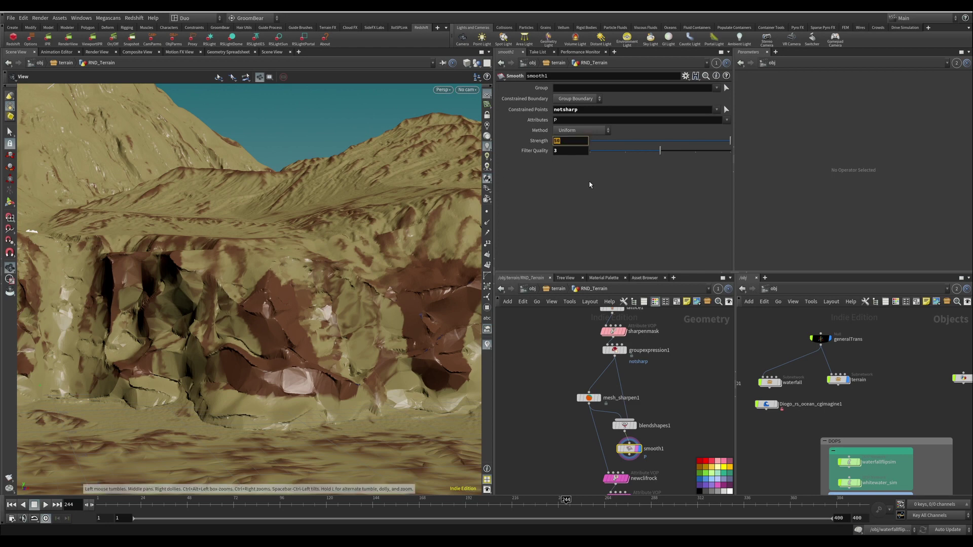
Set the Smooth node's Strength to 100 and examine the cliff faces up close.
type("0")
key("Return")
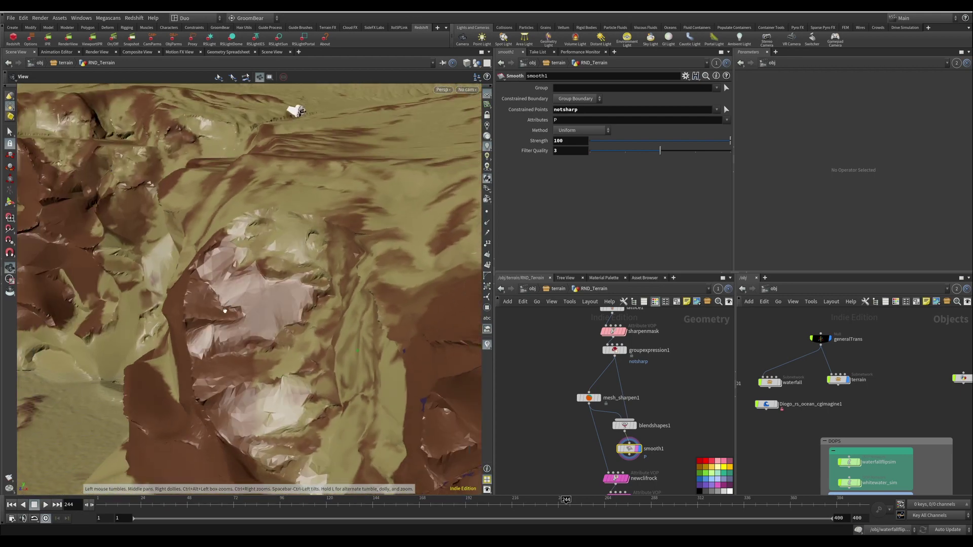
left_click_drag(219, 346, 253, 254)
scroll(247, 289, "up", 6)
scroll(652, 409, "up", 2)
left_click_drag(622, 373, 613, 399)
mouse_move(619, 399)
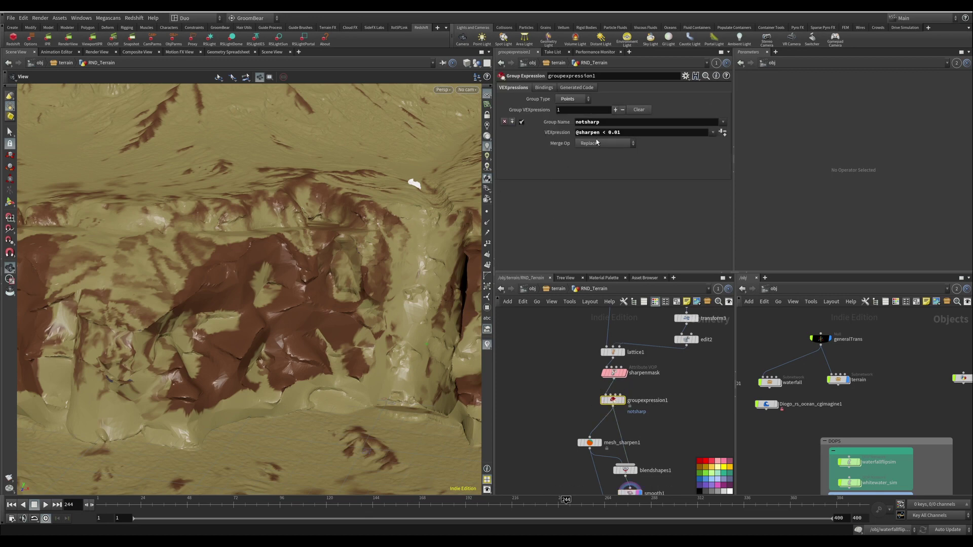
double_click(617, 132)
key("Return")
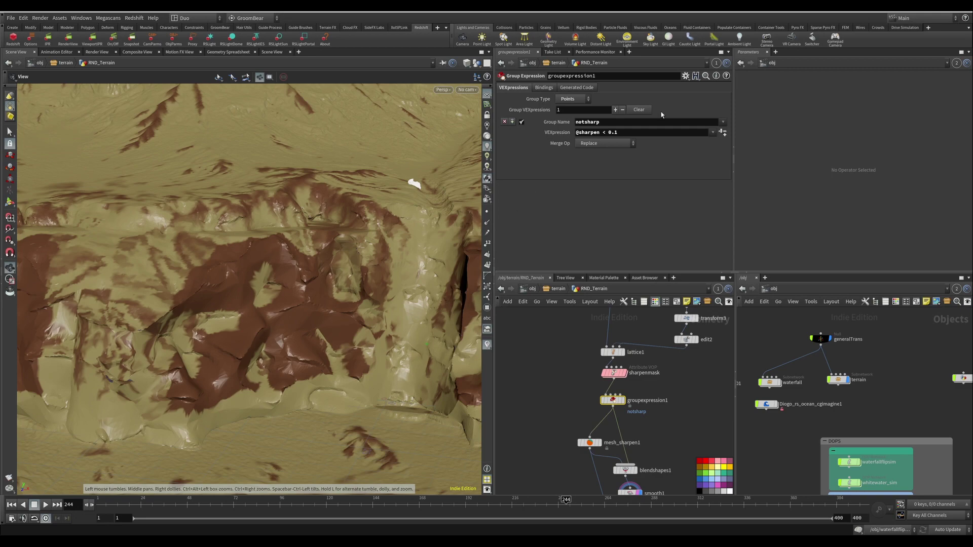
double_click(616, 132)
type("25")
key("Return")
left_click_drag(424, 392, 377, 307)
Connect the Smooth node's output to the newcliffrock node in place of mesh_sharpen1.
middle_click_drag(618, 403, 565, 340)
scroll(606, 414, "down", 2)
scroll(581, 447, "up", 2)
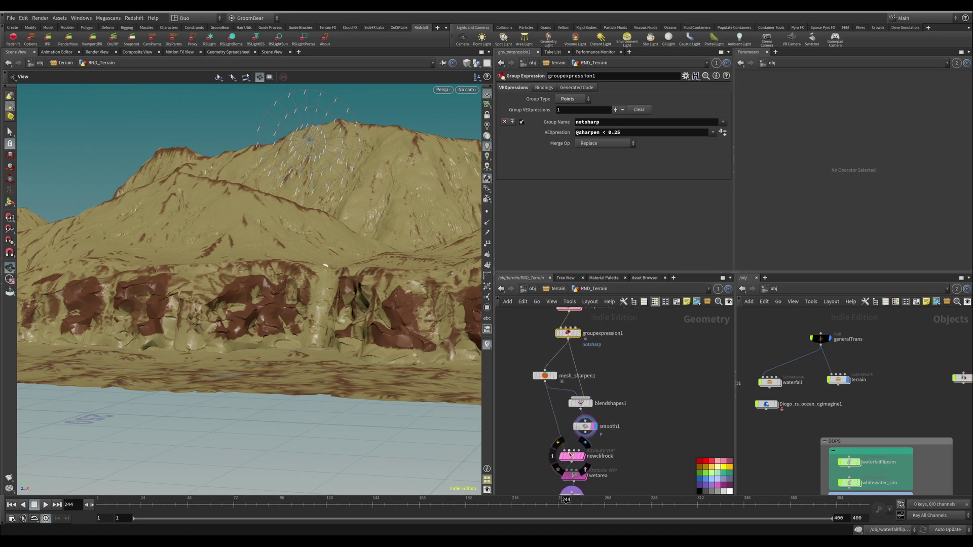
scroll(649, 443, "down", 2)
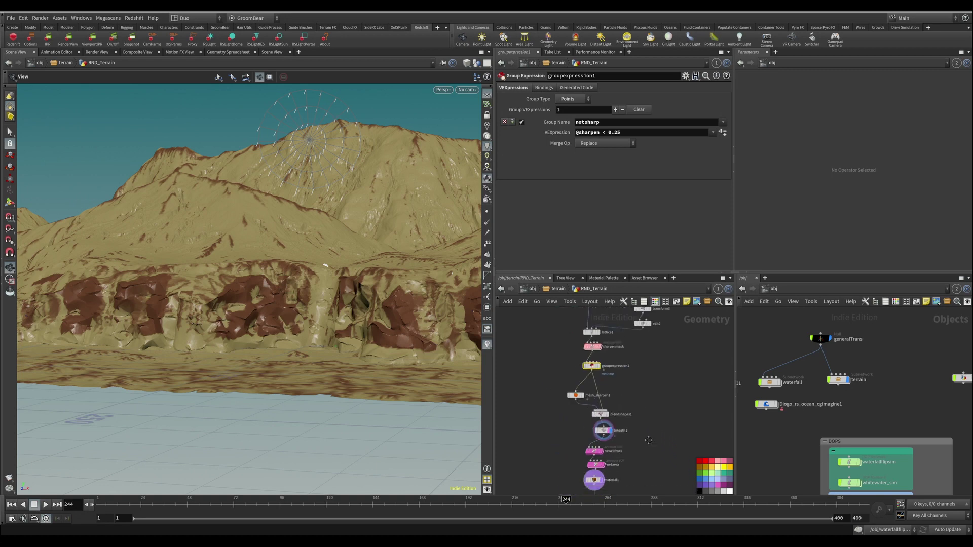
middle_click_drag(649, 443, 608, 370)
scroll(608, 369, "up", 1)
left_click_drag(571, 408, 573, 404)
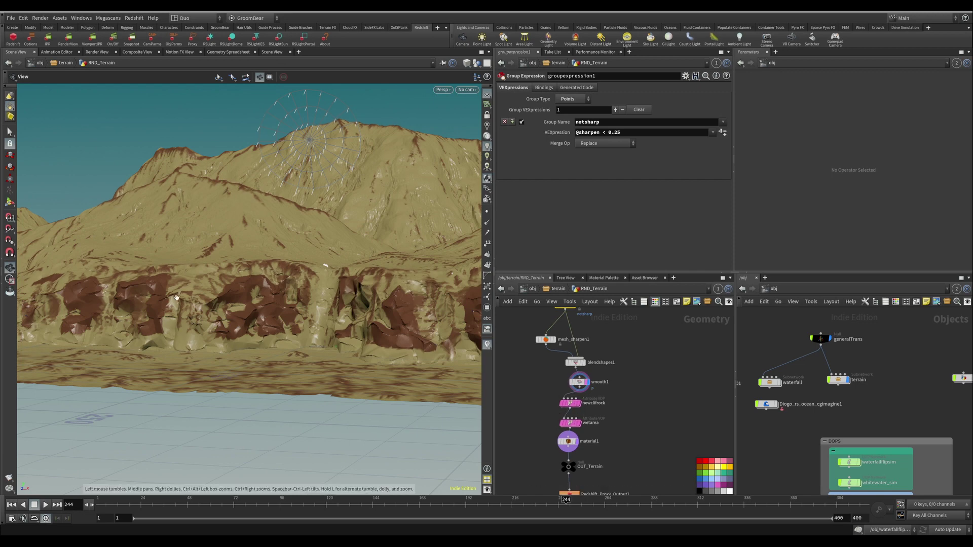
scroll(614, 454, "up", 2)
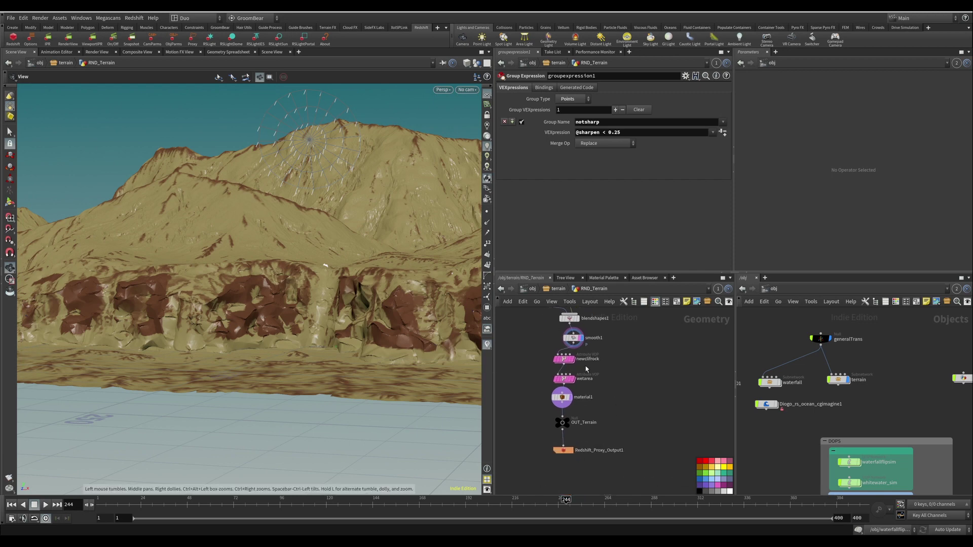
scroll(609, 469, "left", 2)
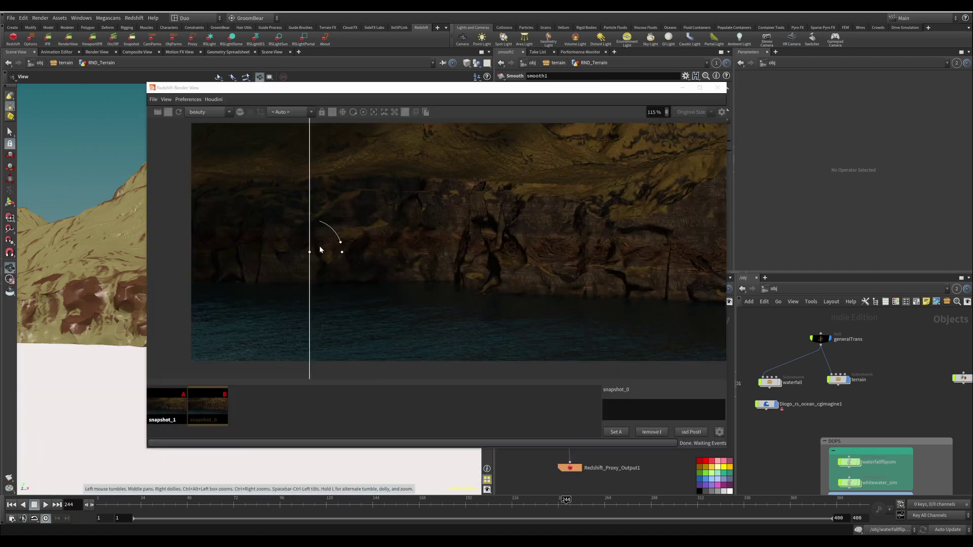
Compare snapshots A and B of the cliffs in the Redshift Render View by sweeping the divider across the image.
left_click_drag(310, 253, 557, 269)
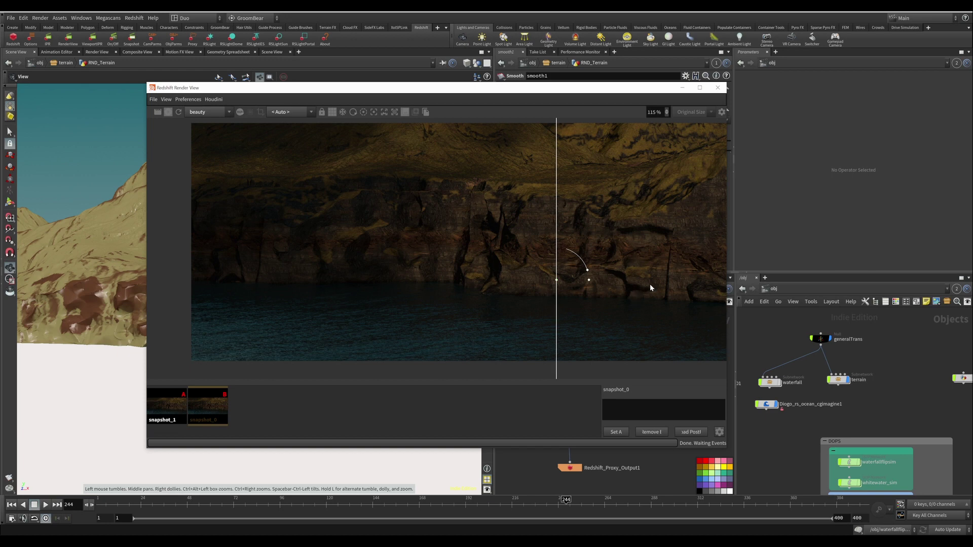
left_click_drag(557, 283, 794, 228)
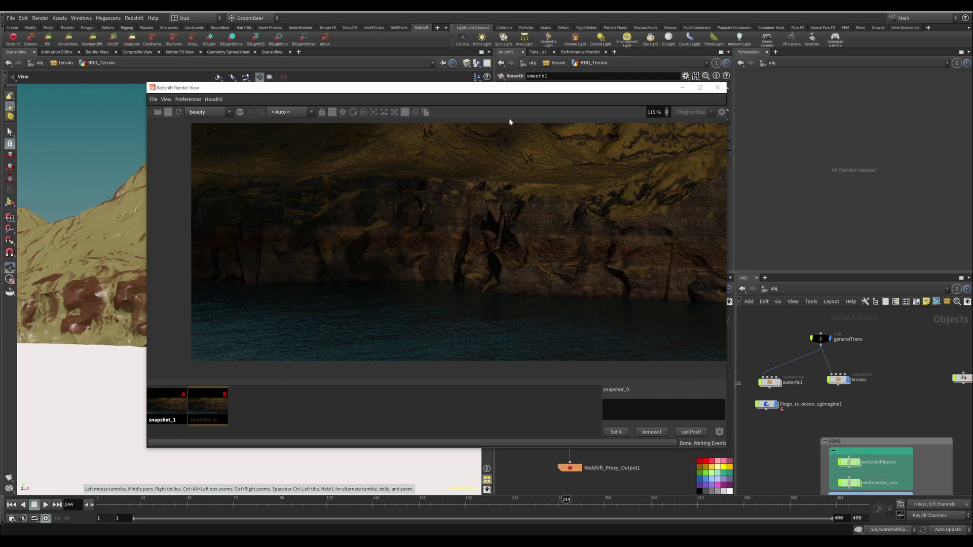